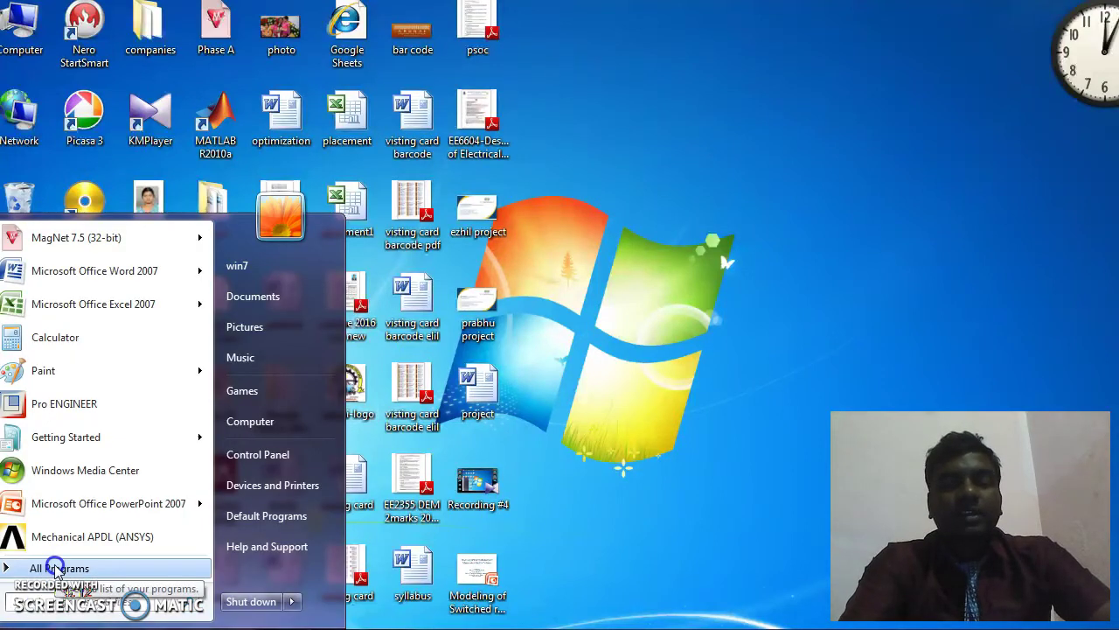
Launch MagNet from the Infolytica program folder.
left_click(55, 566)
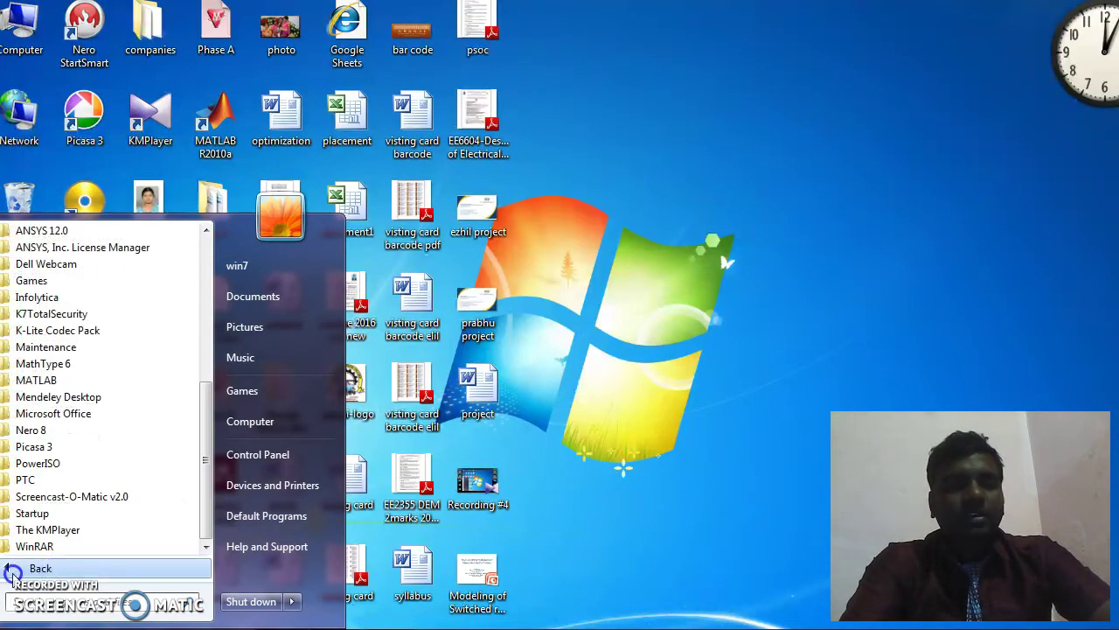
left_click(13, 568)
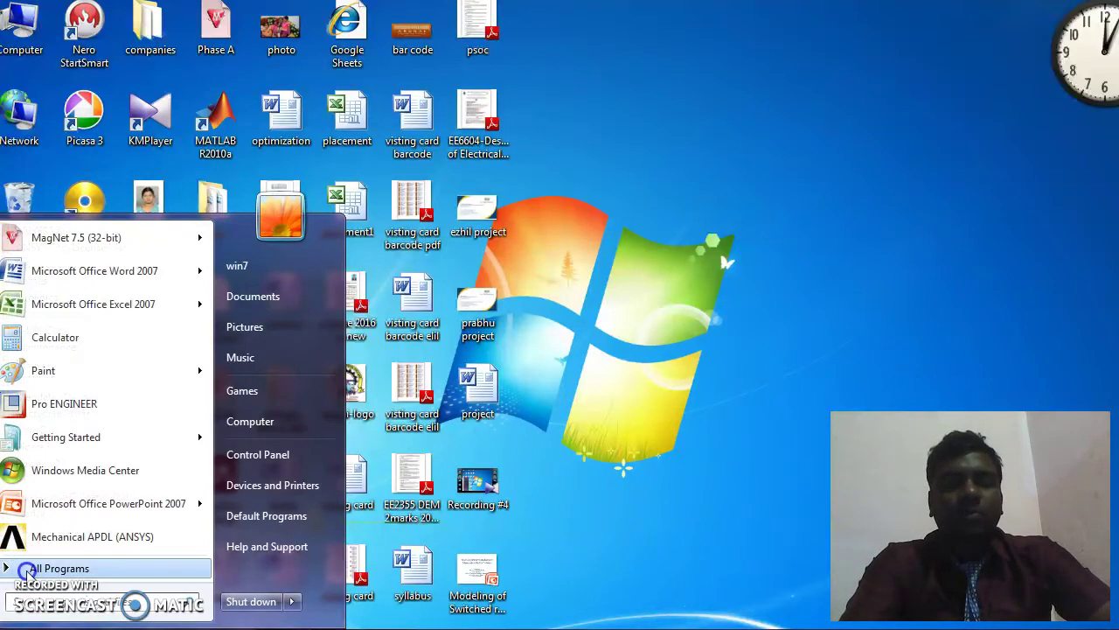
left_click(28, 570)
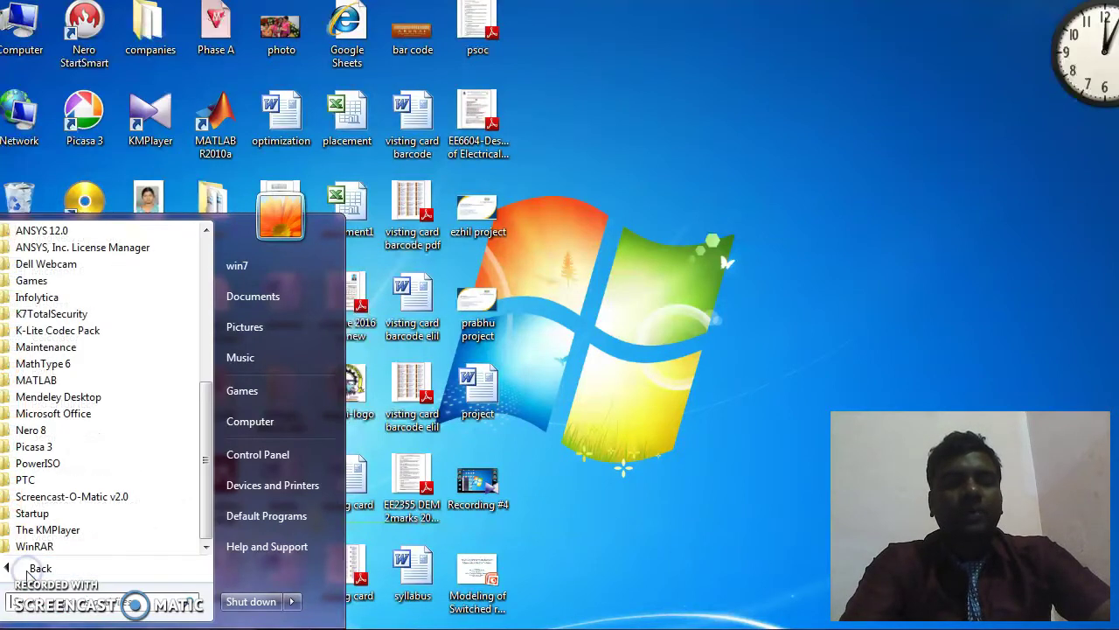
left_click(52, 298)
left_click(52, 314)
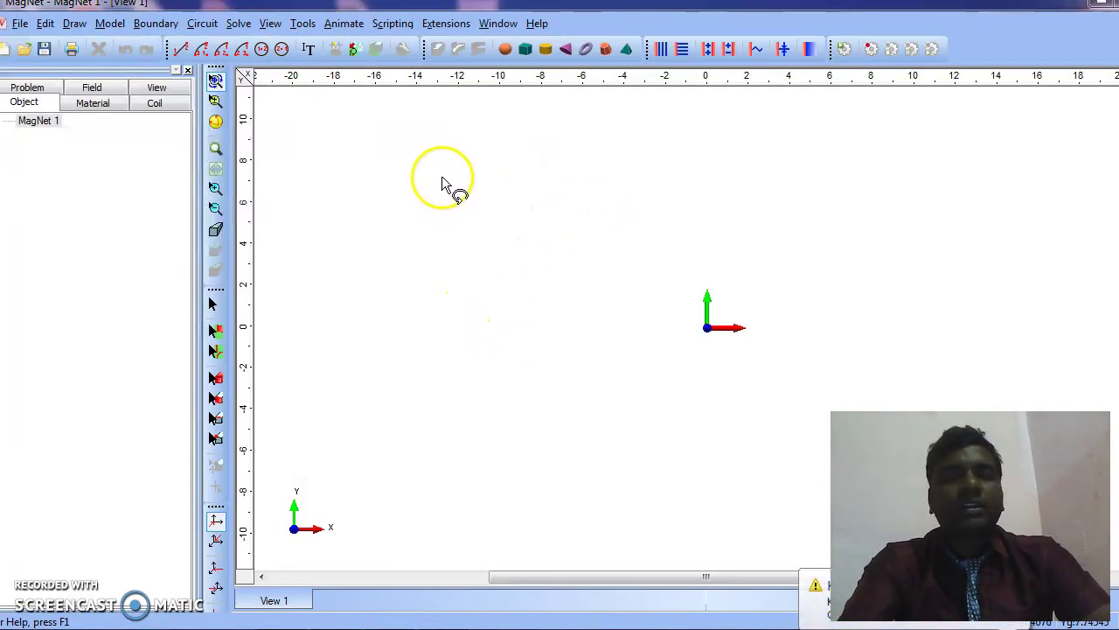
Set the default length unit to Millimeters.
left_click(304, 25)
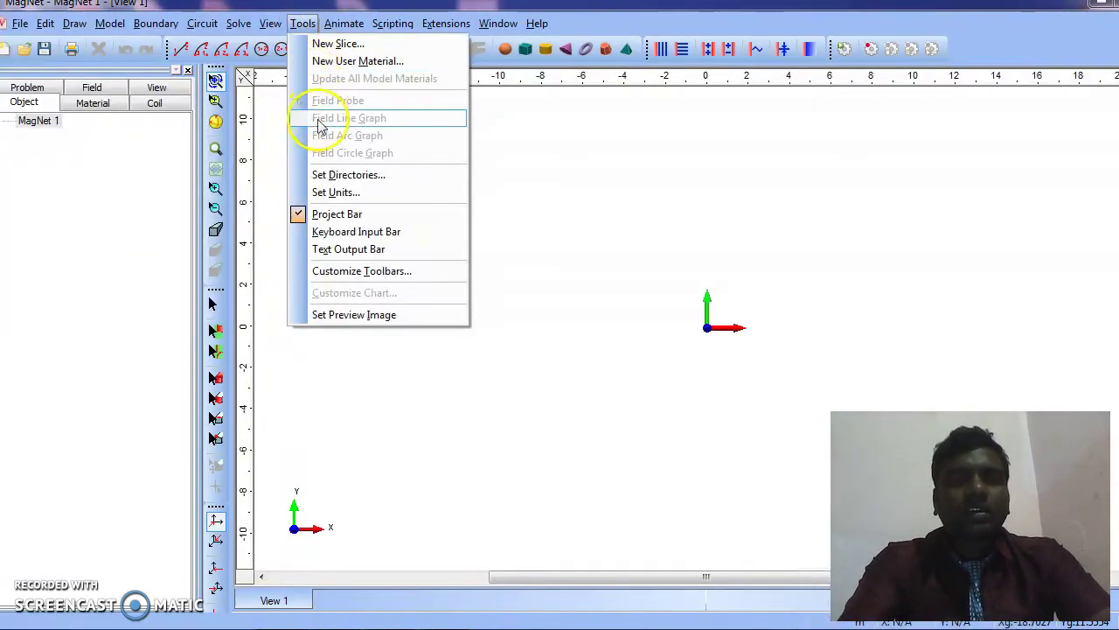
left_click(336, 193)
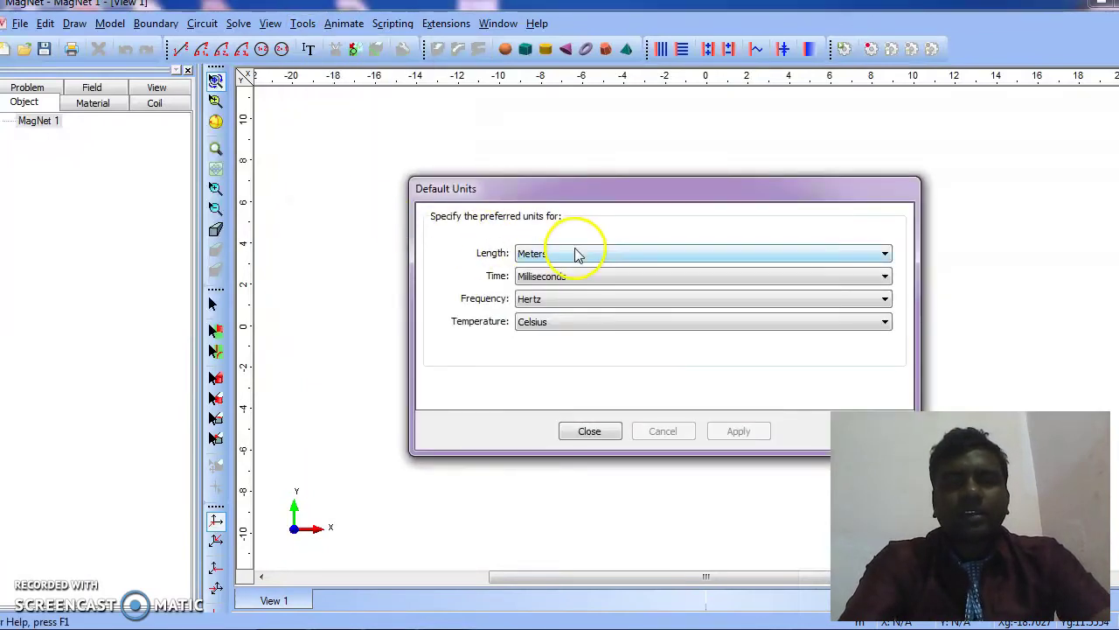
left_click(574, 252)
left_click(575, 303)
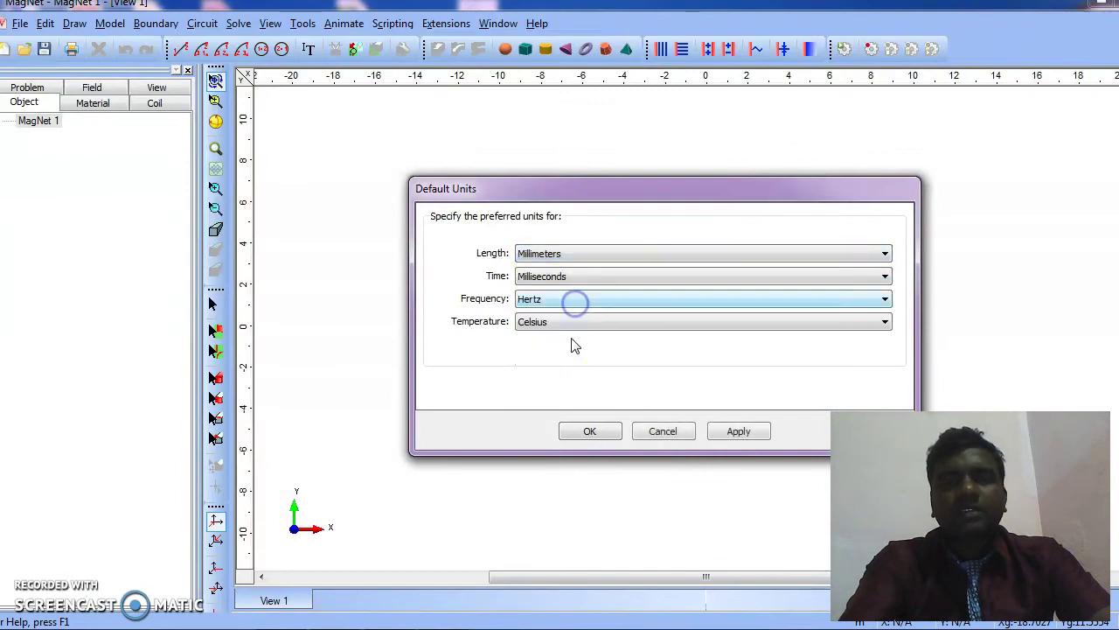
left_click(588, 431)
Show the Keyboard Input Bar and activate its coordinate entry.
left_click(302, 24)
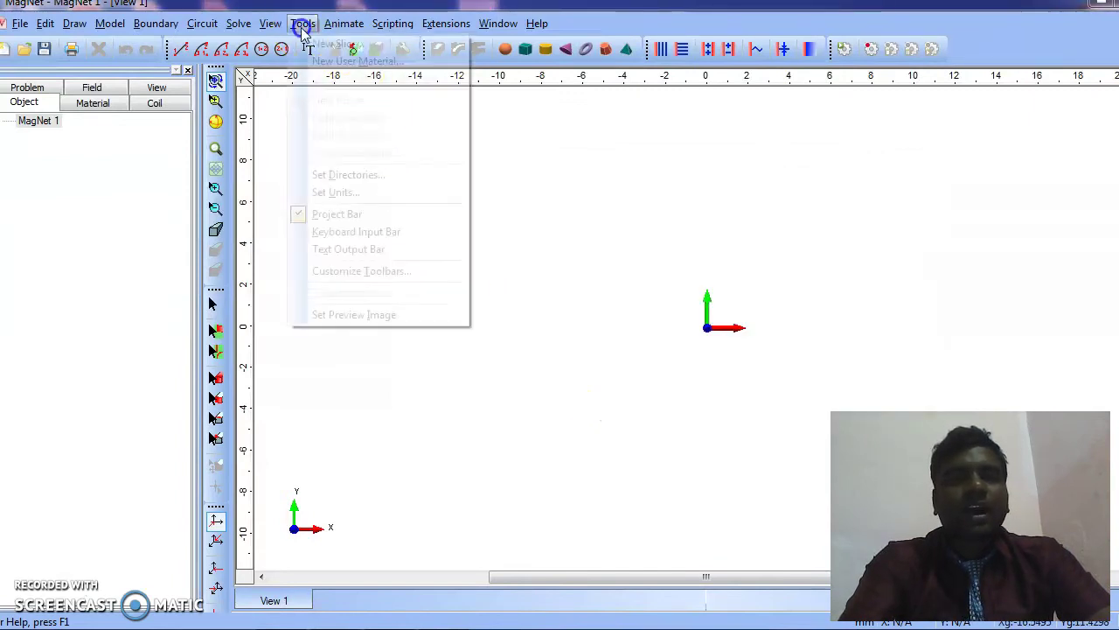
left_click(348, 231)
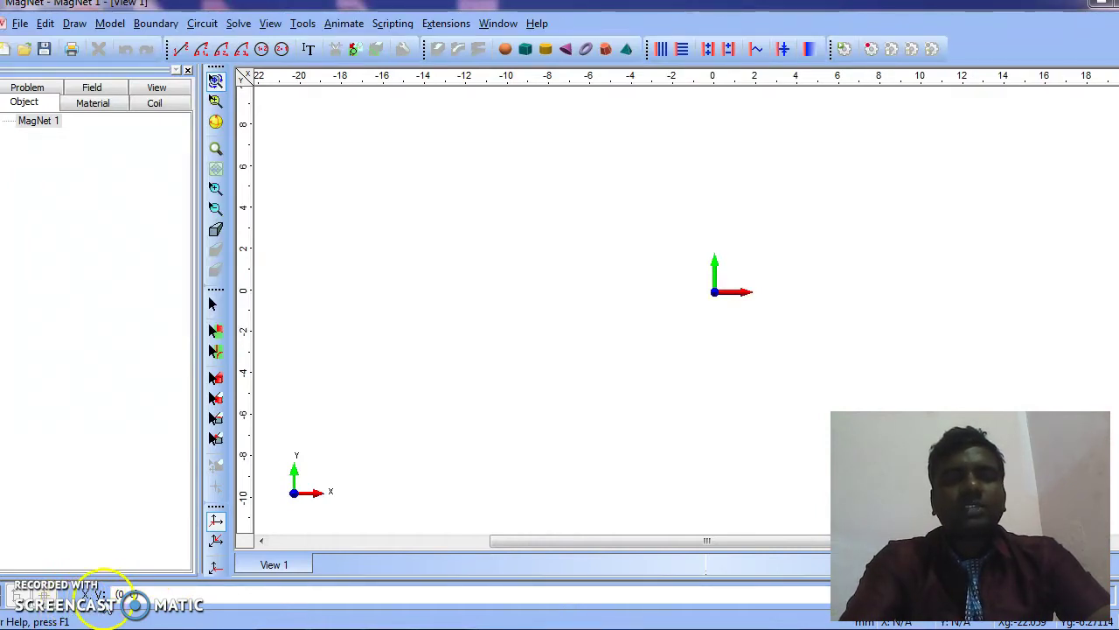
left_click(140, 590)
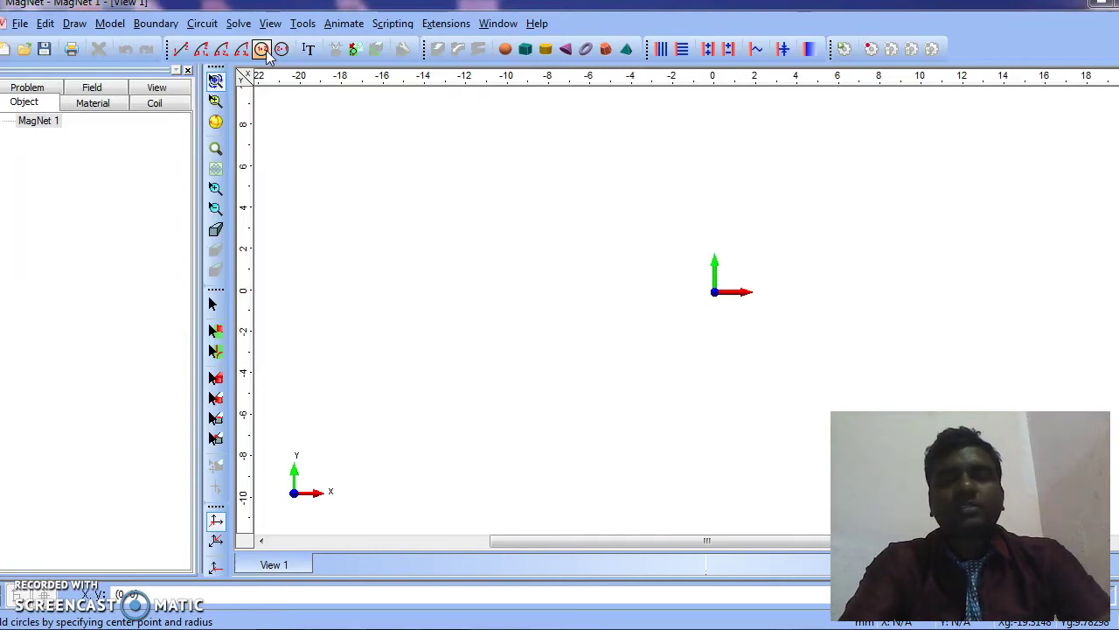
Start a circle by centre and radius with its centre point at 0,0.
left_click(262, 49)
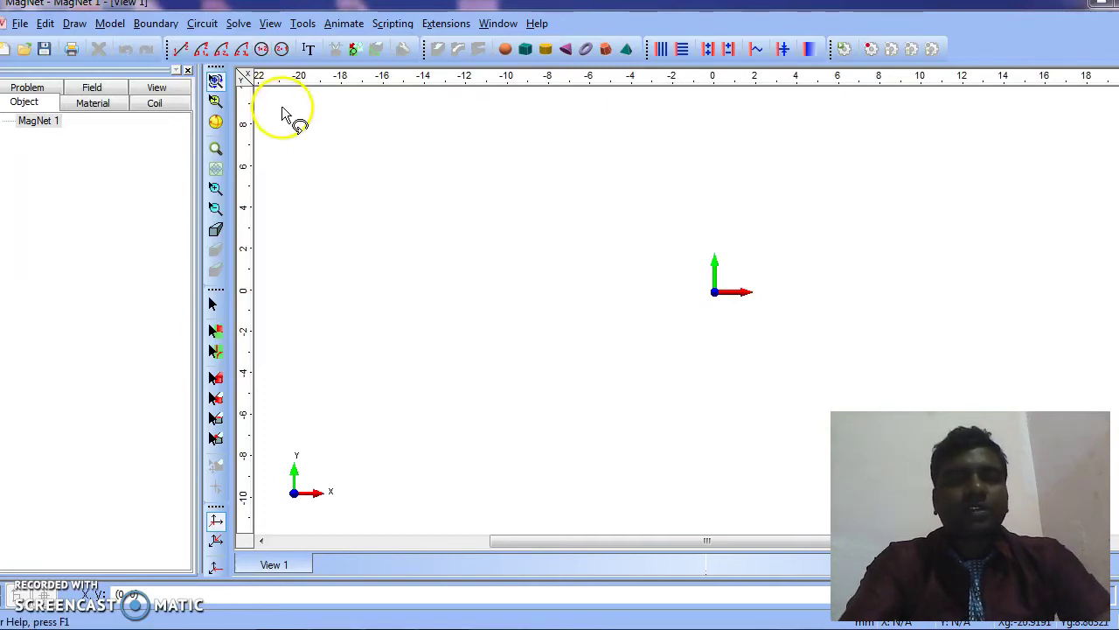
left_click(262, 50)
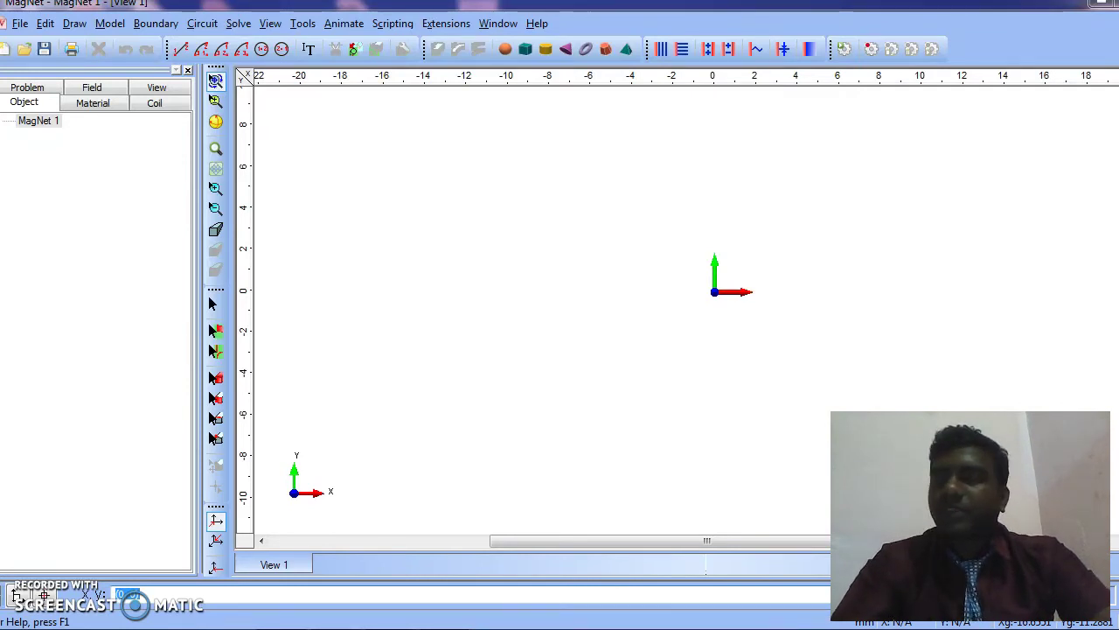
mouse_move(442, 628)
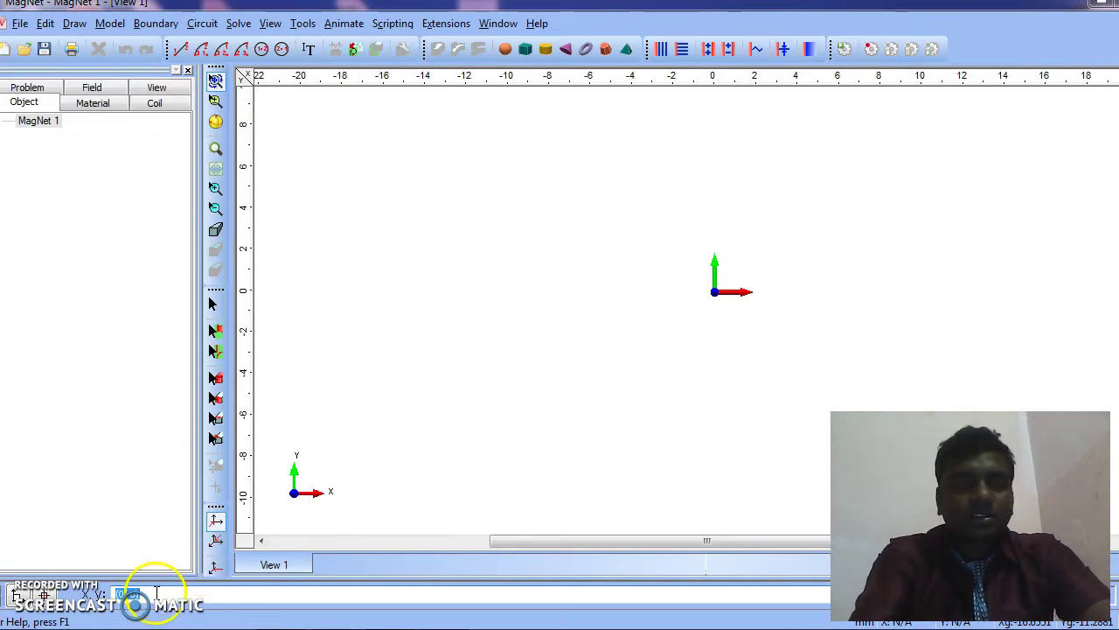
left_click(262, 50)
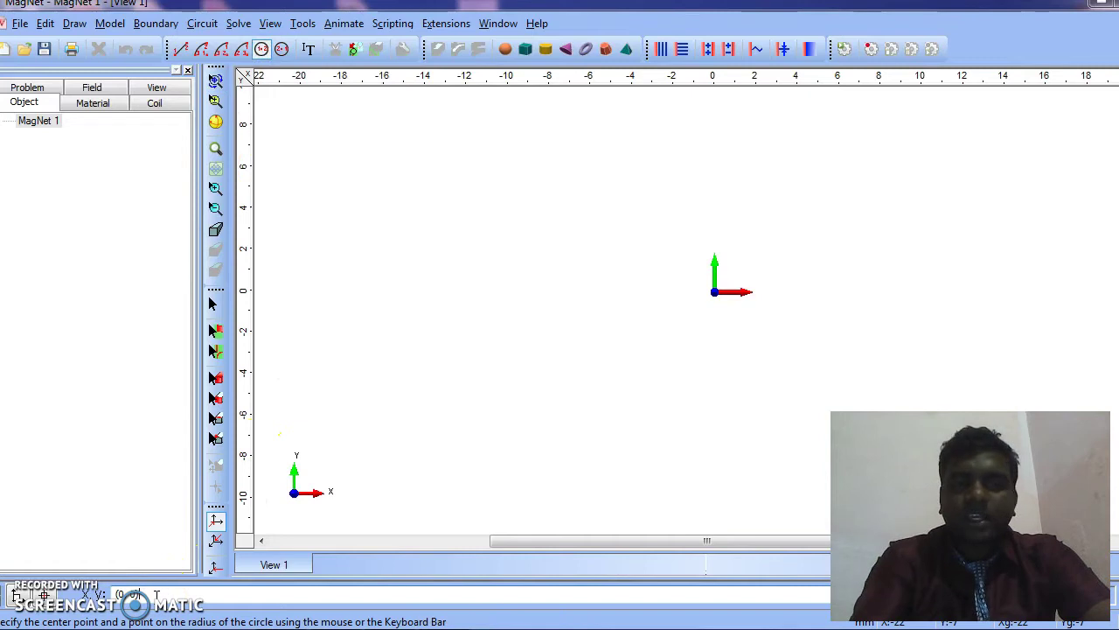
key("BackSpace")
key("BackSpace")
key("BackSpace")
key("BackSpace")
key("BackSpace")
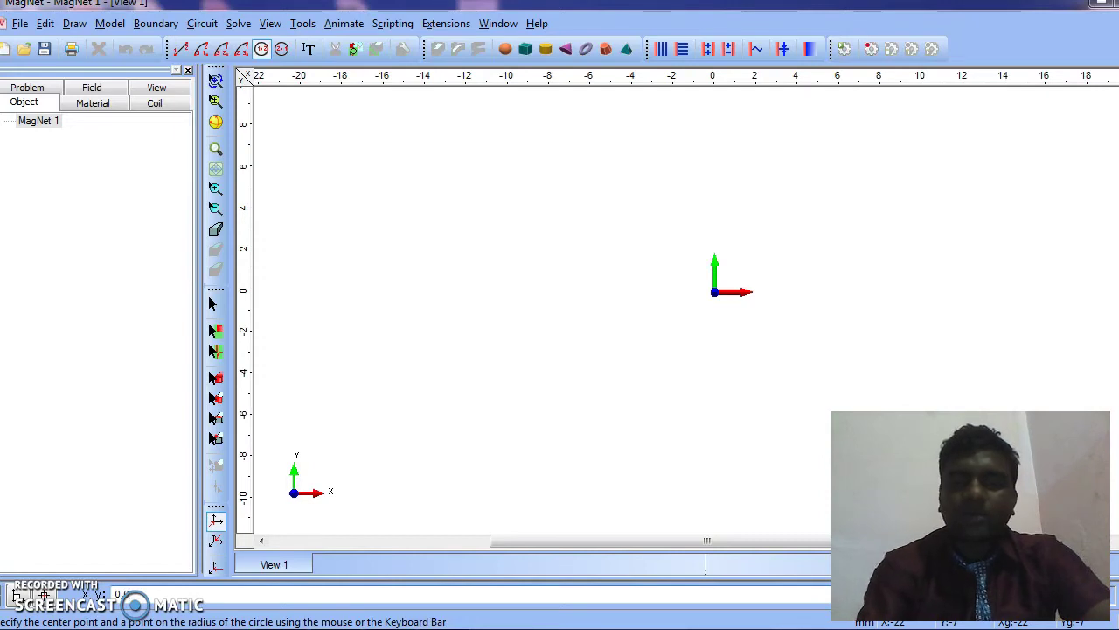
key("Return")
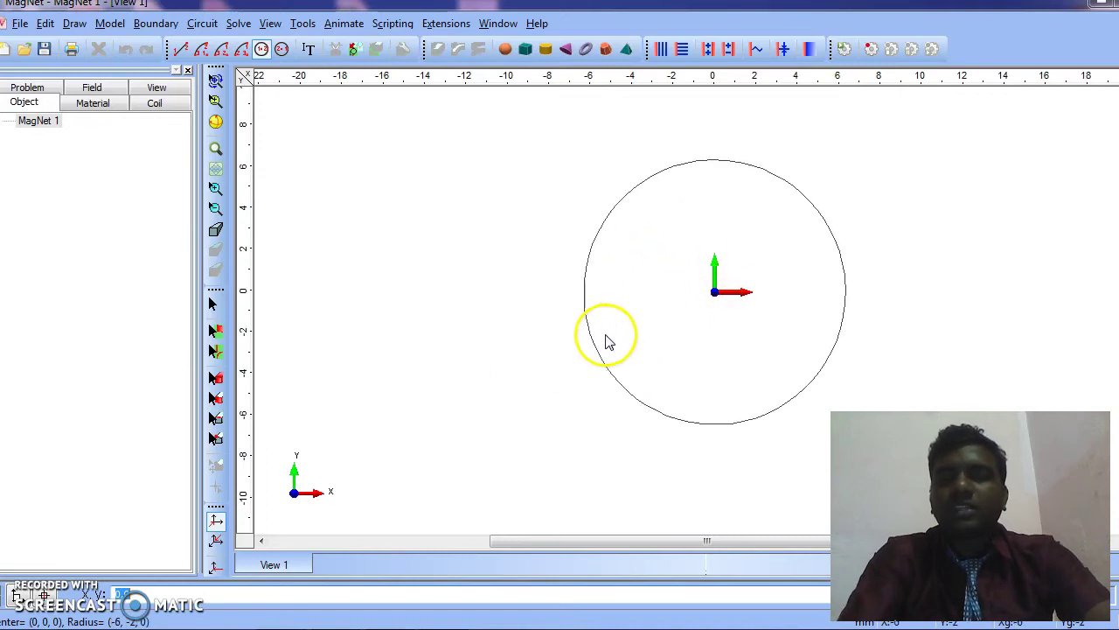
Complete the circle with its radius point at 0,10.
left_click(148, 594)
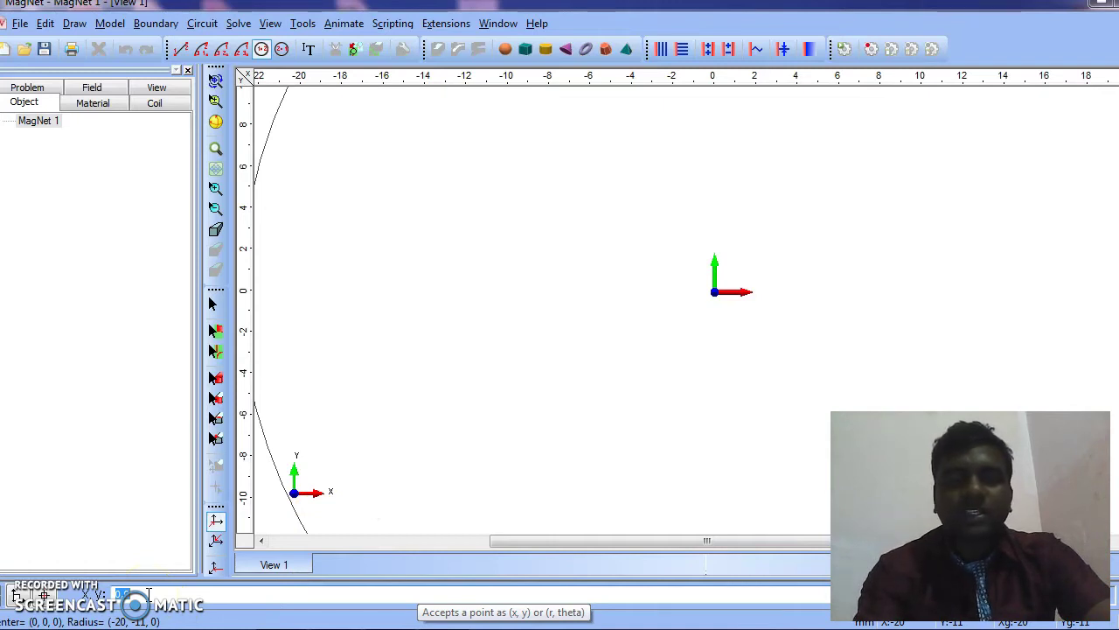
left_click(559, 393)
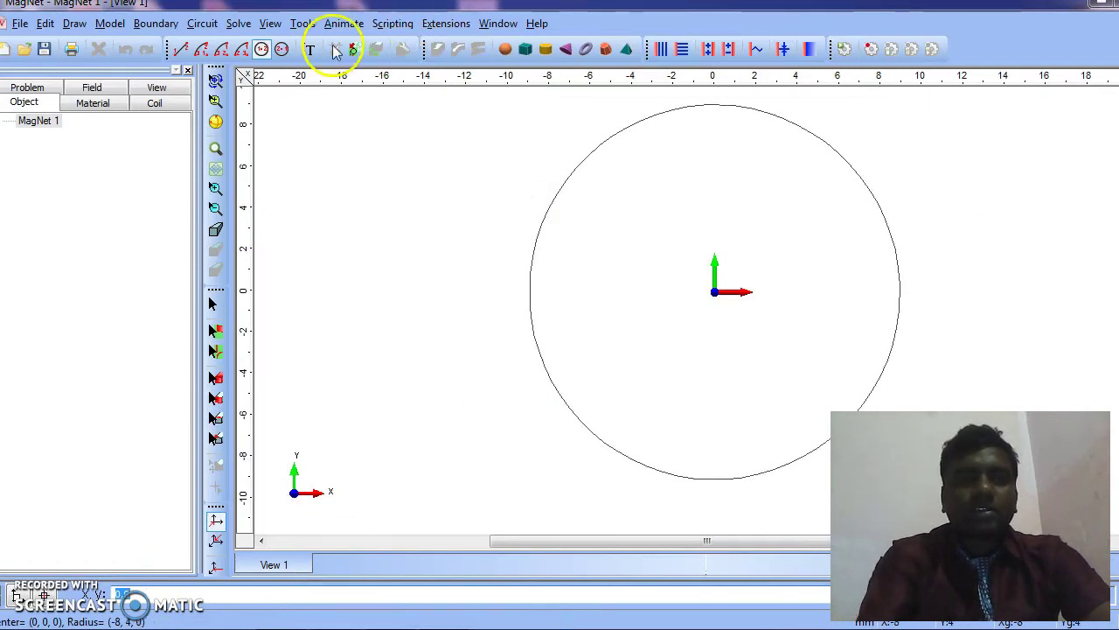
left_click(261, 50)
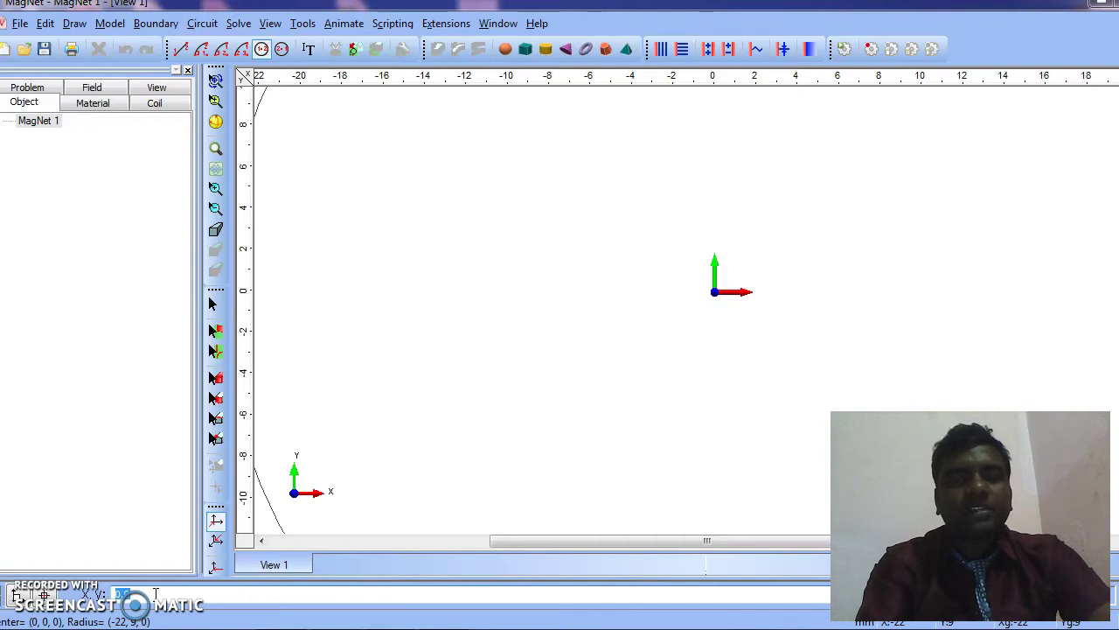
type("0")
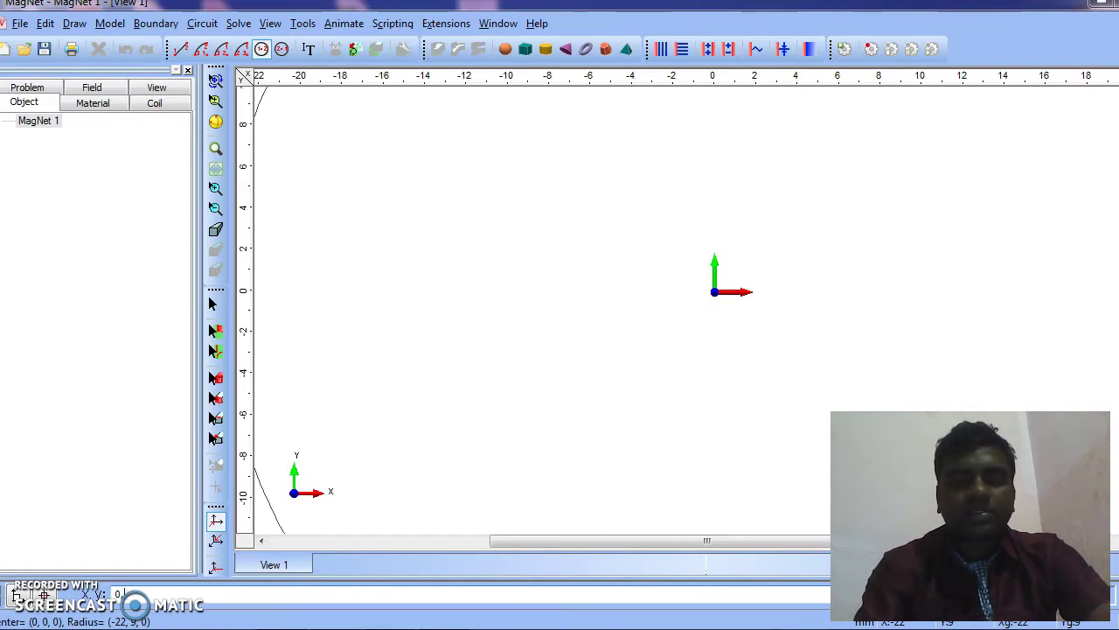
type(",10")
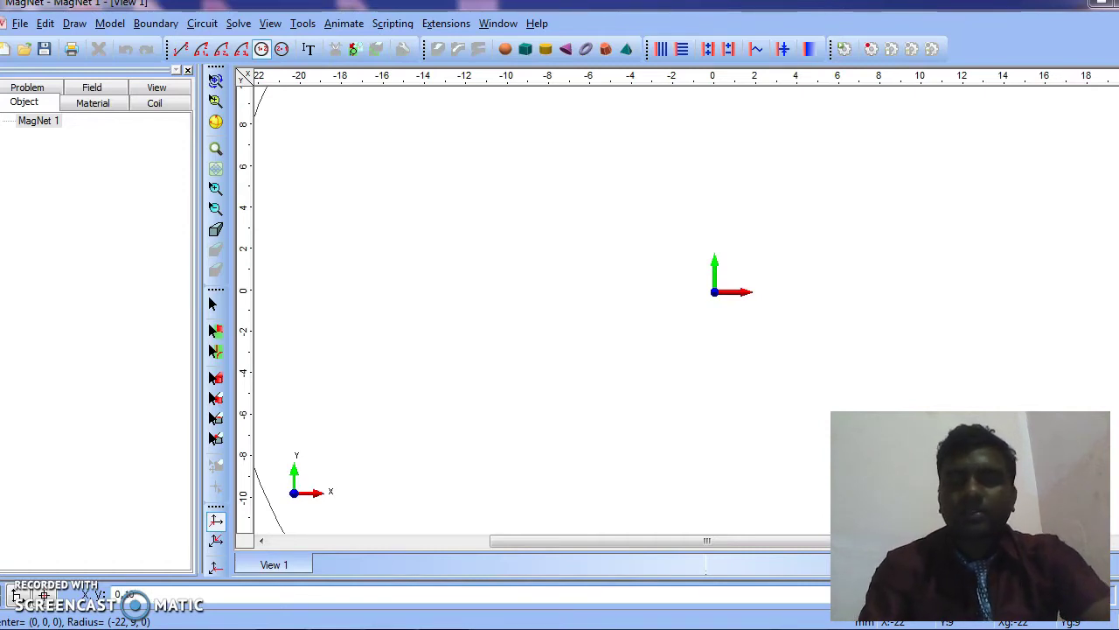
key("Return")
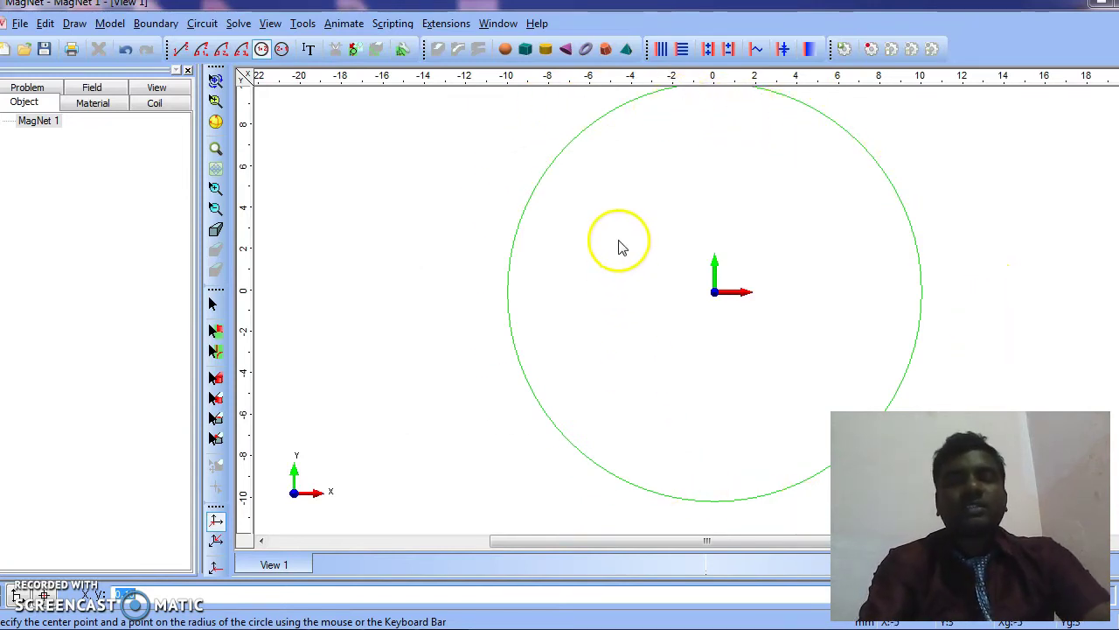
Draw a second circle centred at 0,0 with a radius of about 18.2 mm, and enable automatic display of the entire model.
left_click(149, 597)
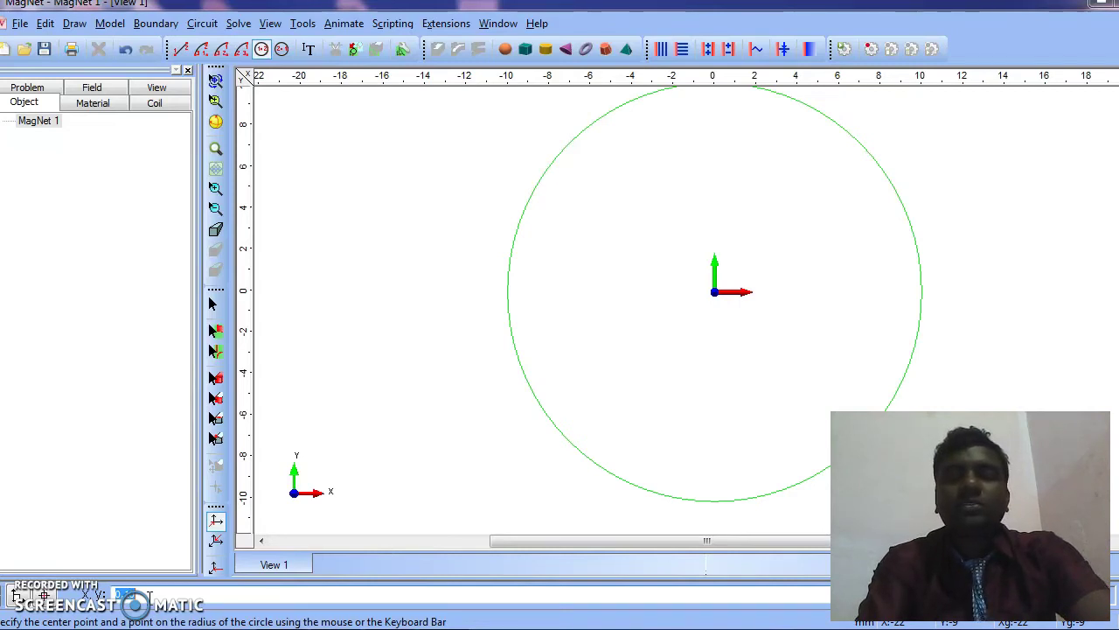
left_click(265, 54)
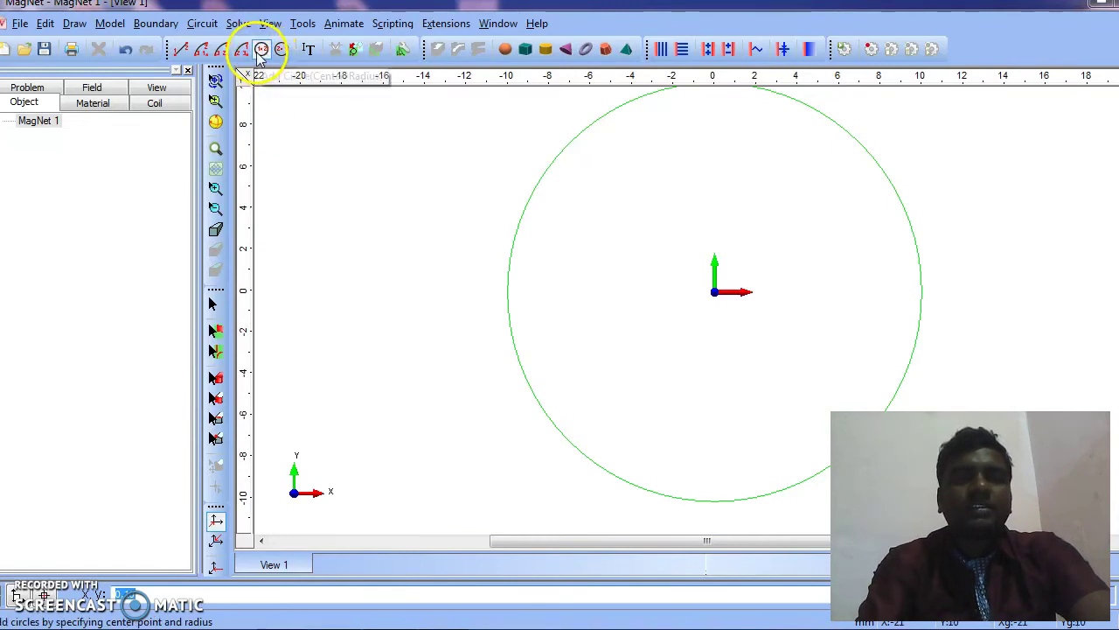
left_click(260, 49)
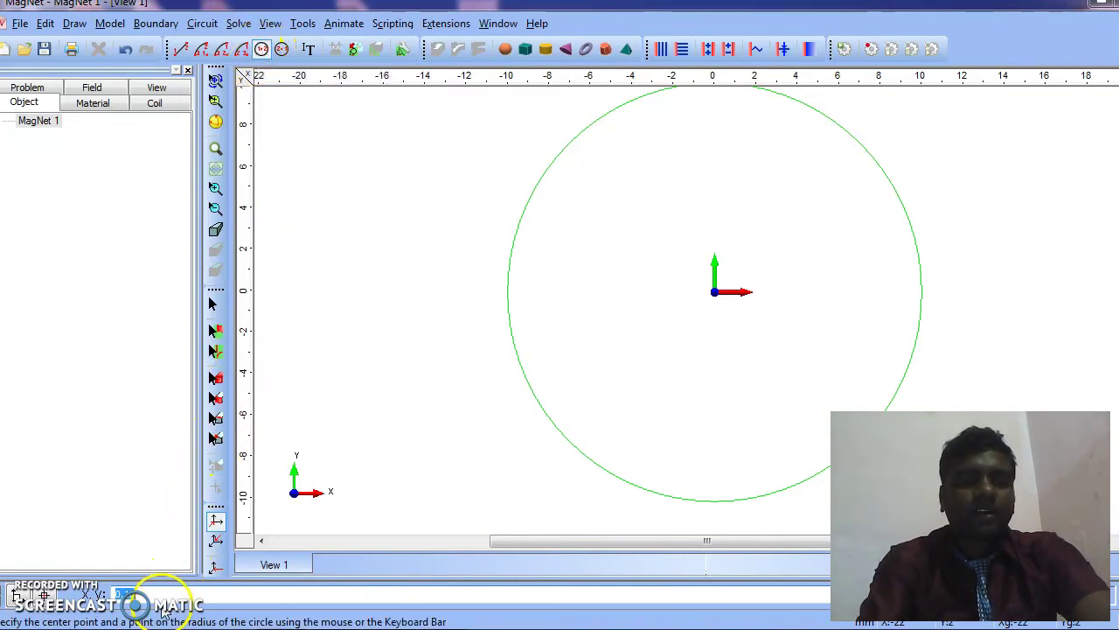
type("0,0")
key("Return")
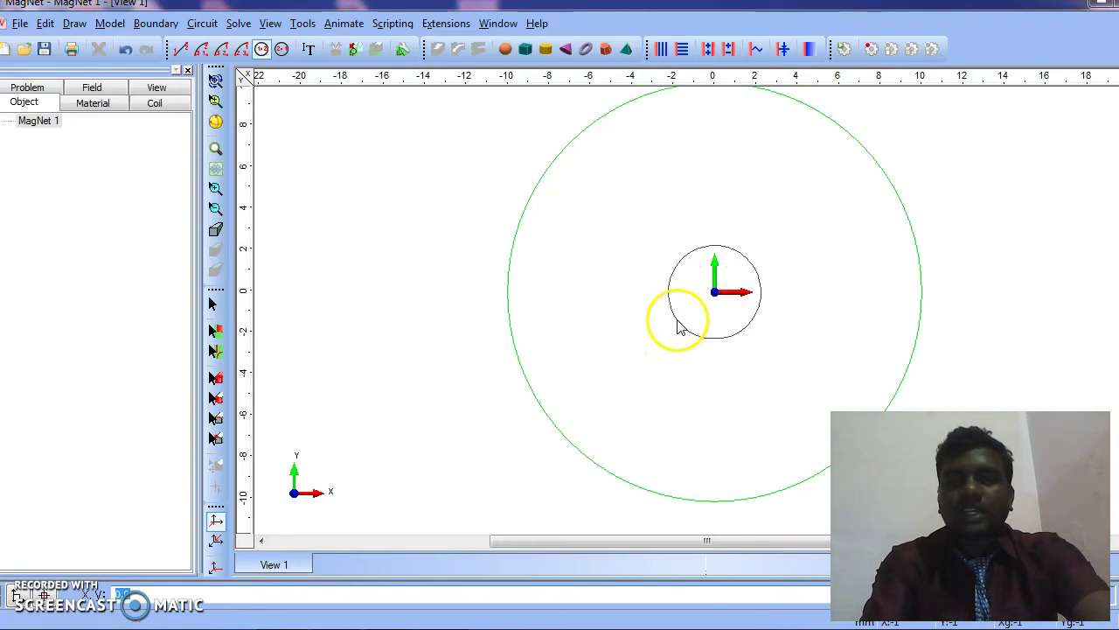
type("0,1")
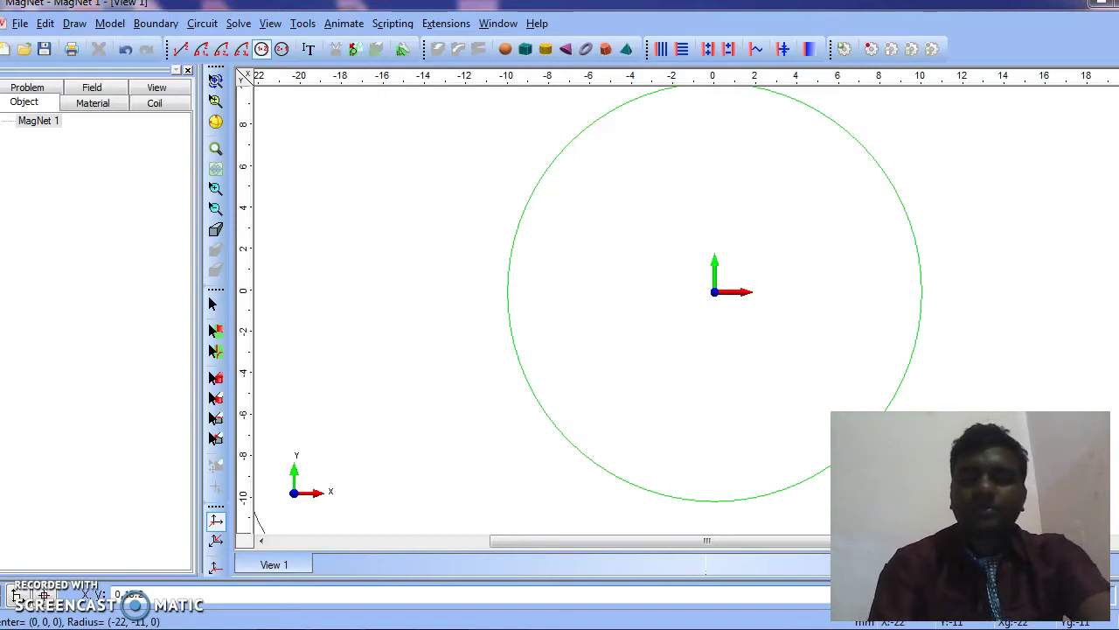
key("Return")
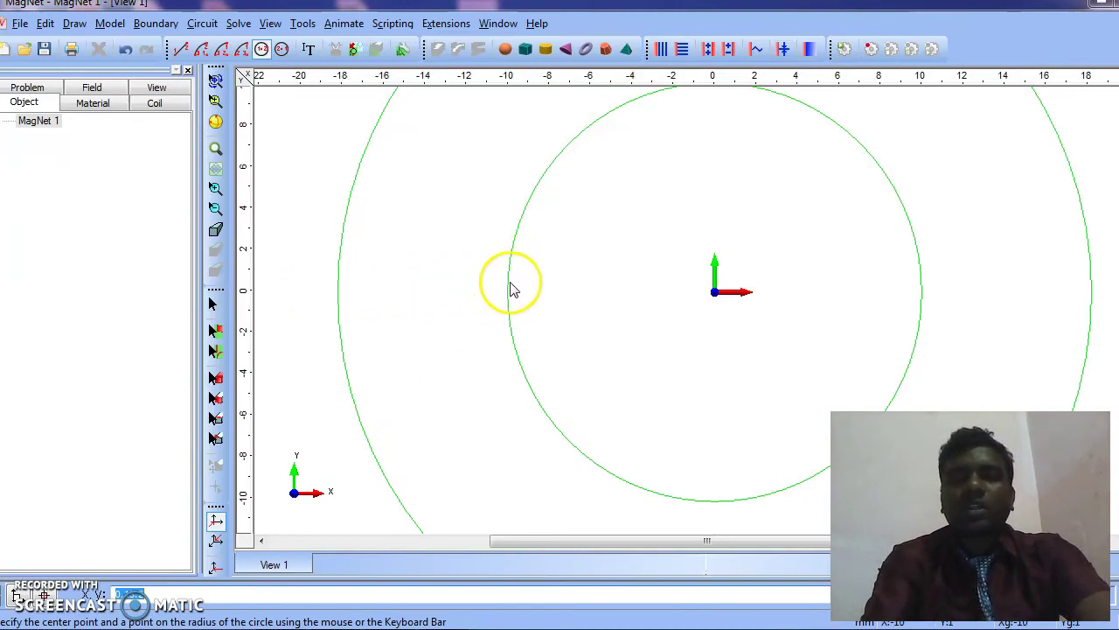
left_click(216, 168)
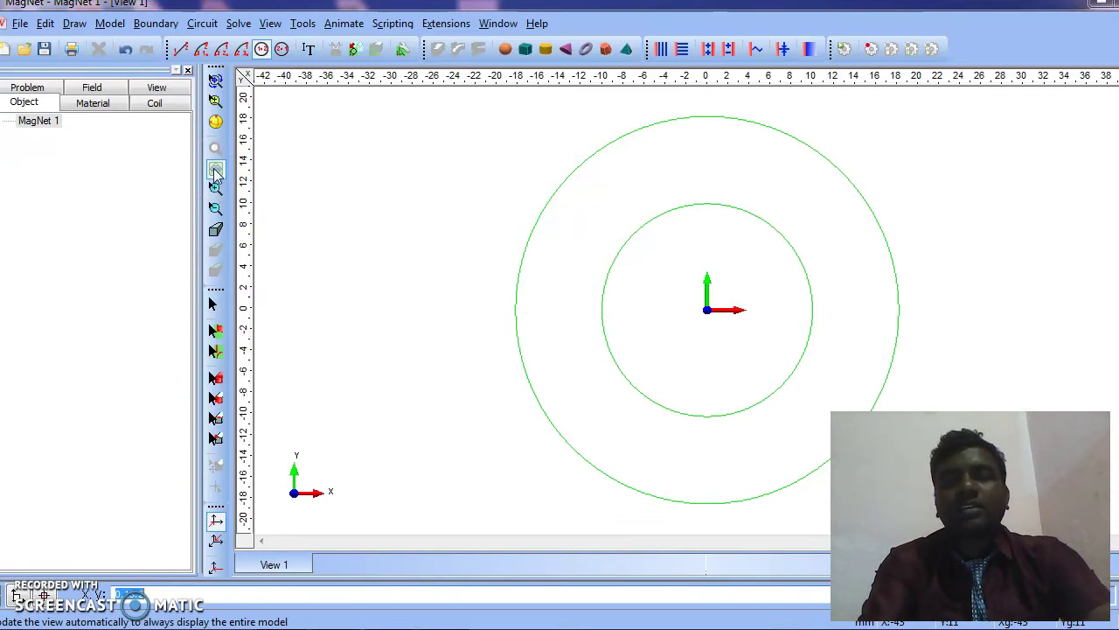
left_click(216, 169)
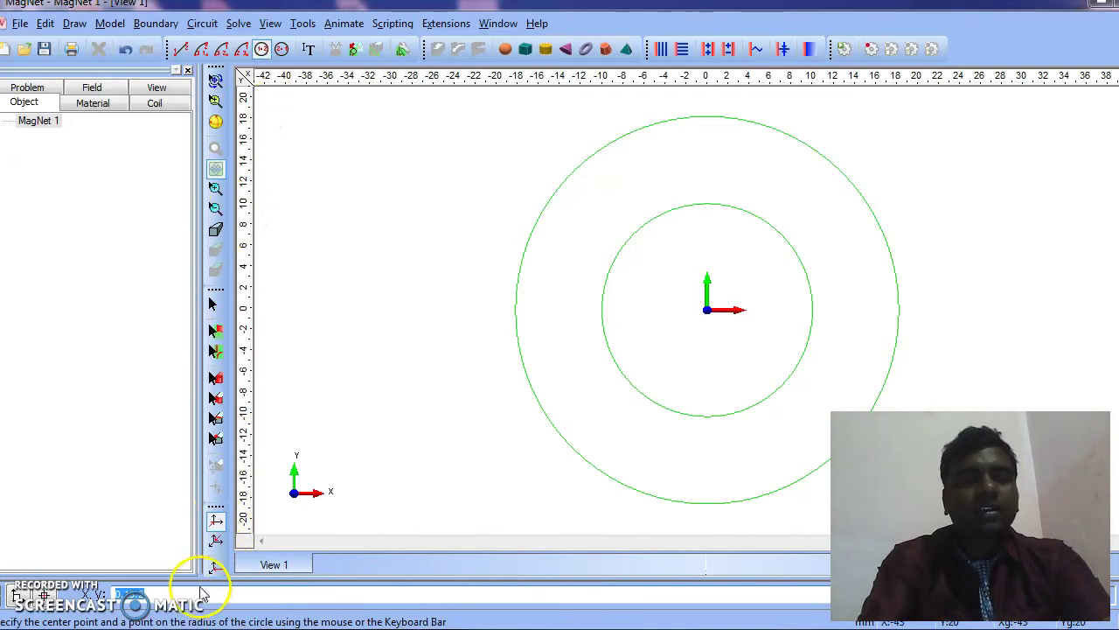
Draw a third circle centred at 0,0 with a radius of about 26.3 mm.
type("0,0")
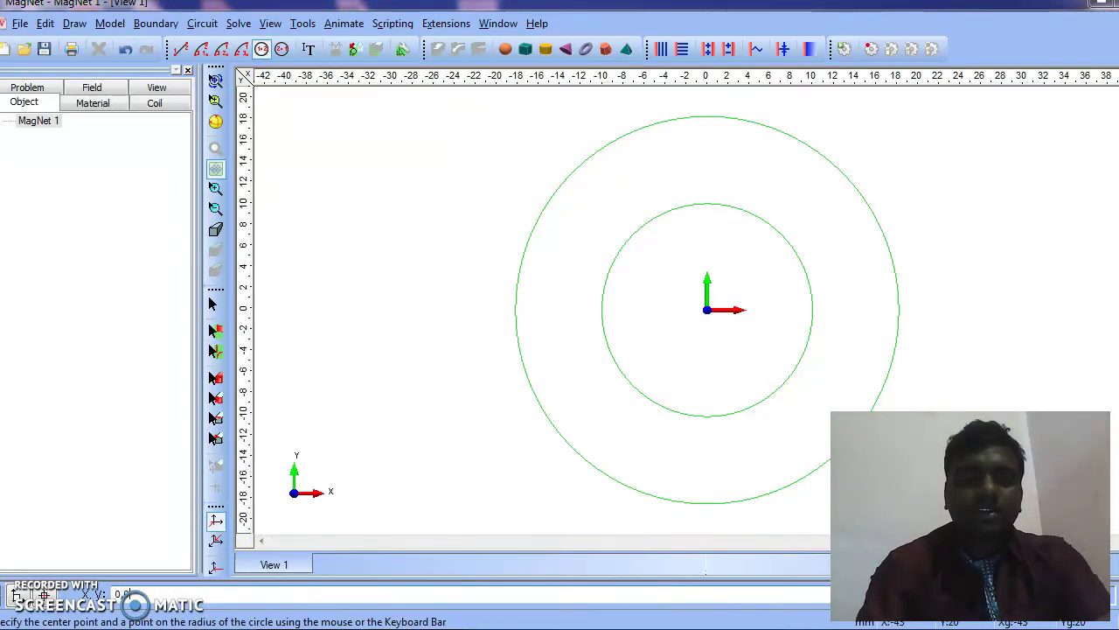
key("Return")
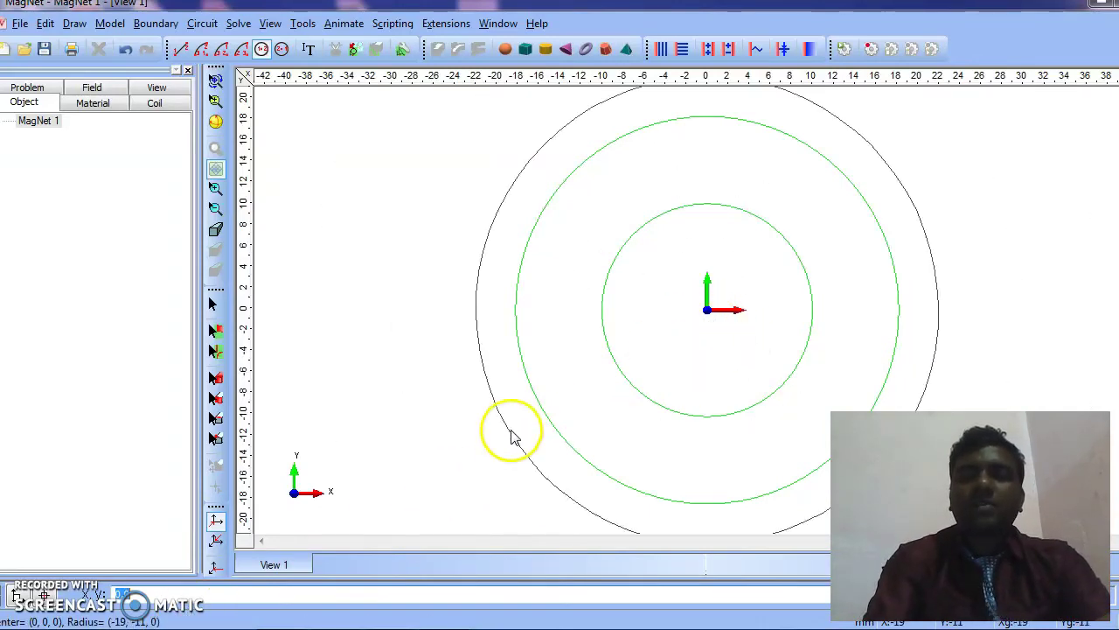
left_click(151, 598)
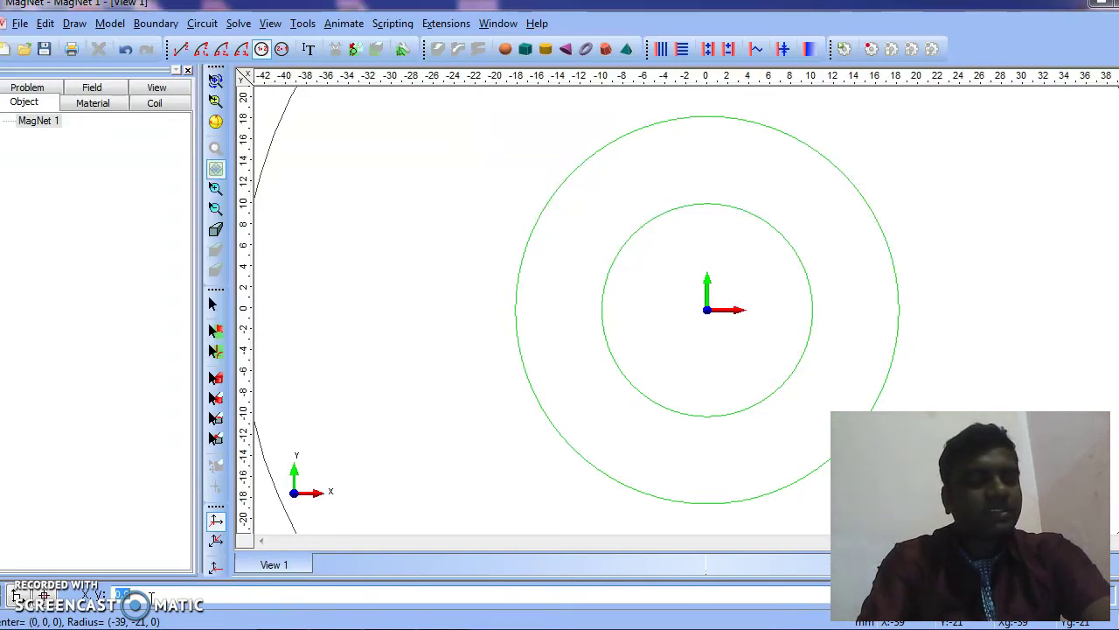
type("0,0")
key("Return")
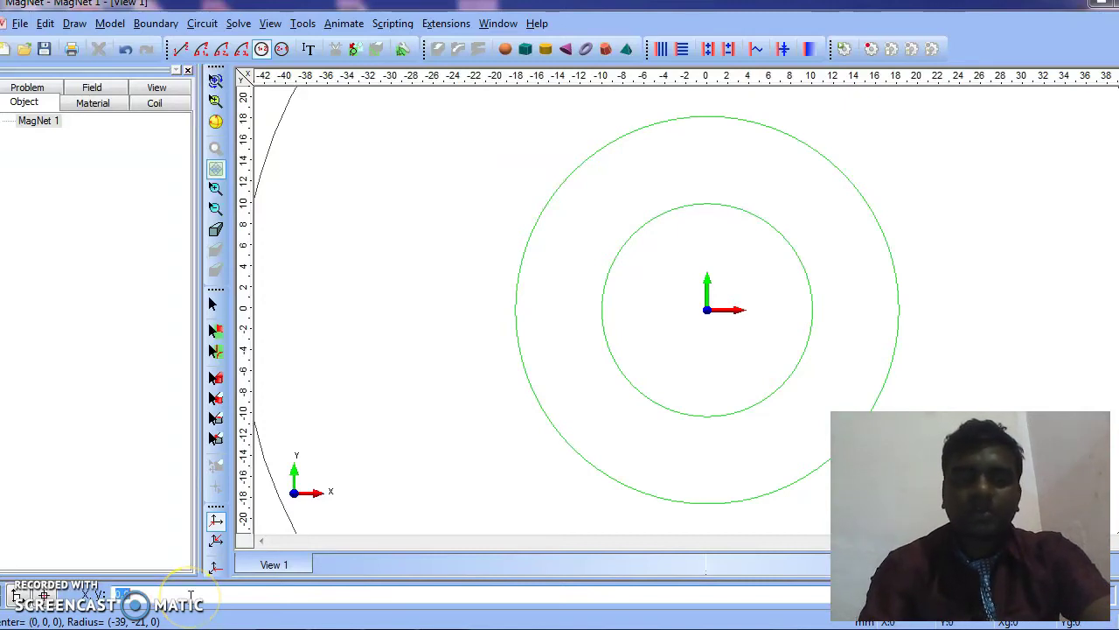
type("0,20")
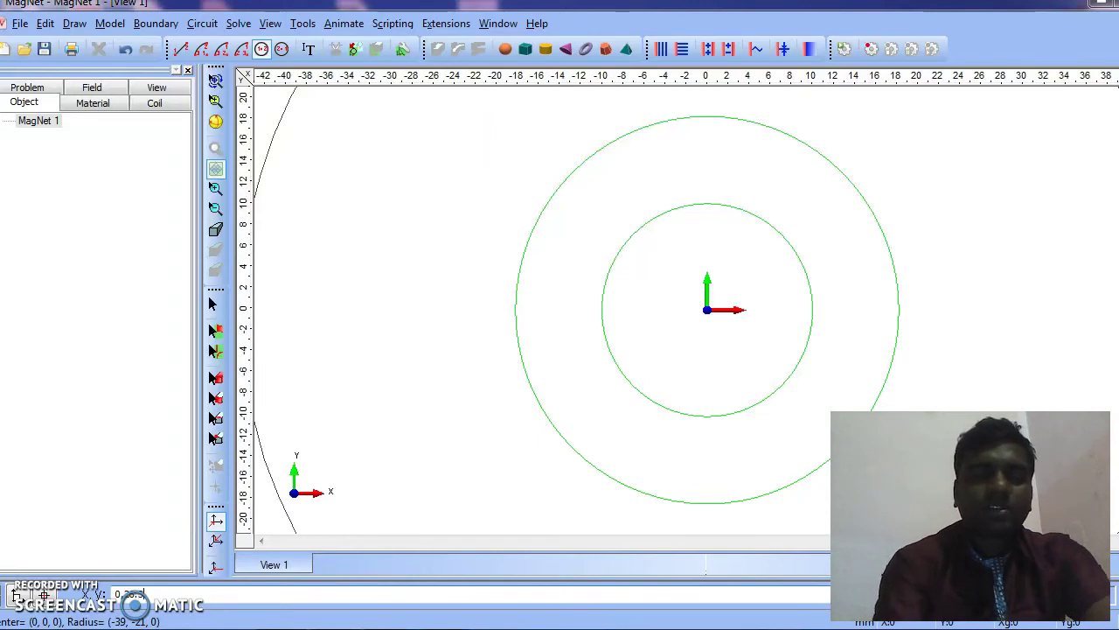
key("Return")
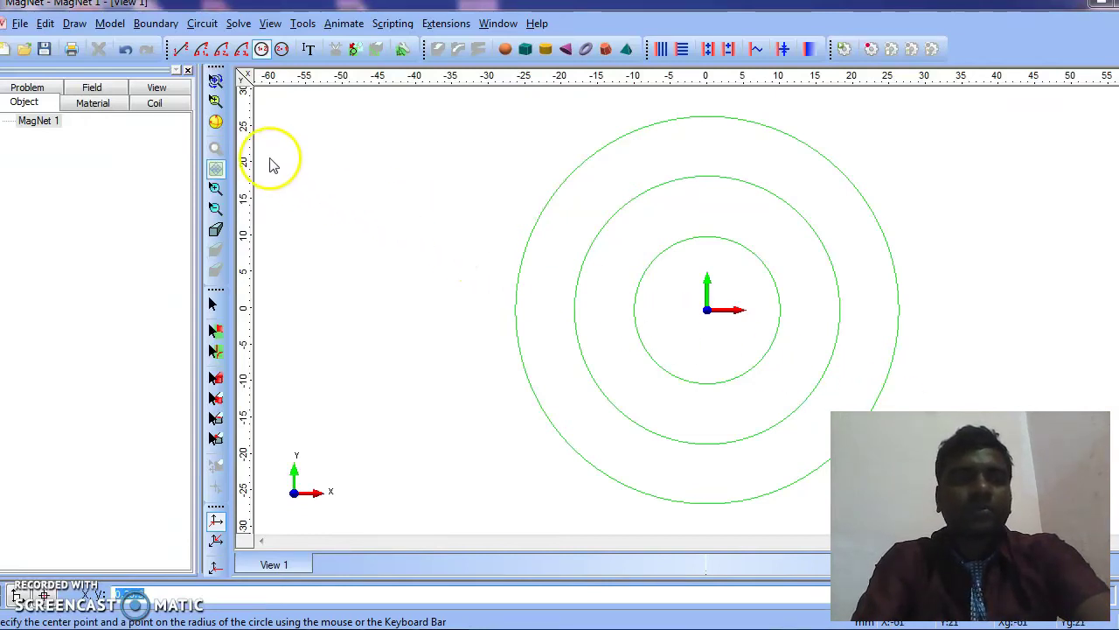
Switch coordinate entry to polar and start a line with its start point at 0,0.
left_click(181, 51)
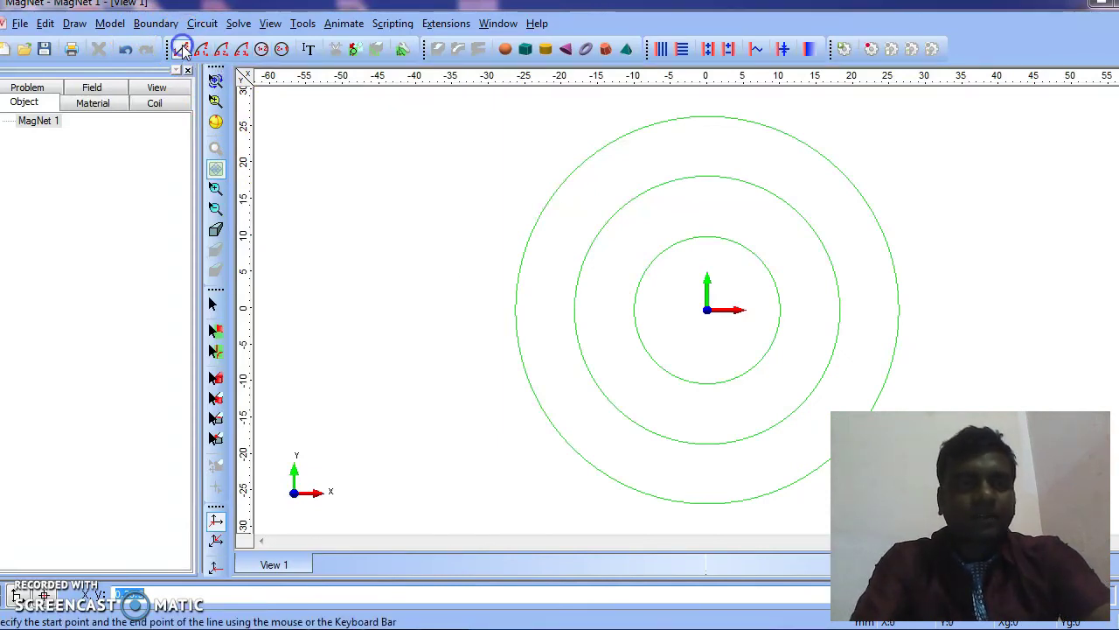
left_click(156, 593)
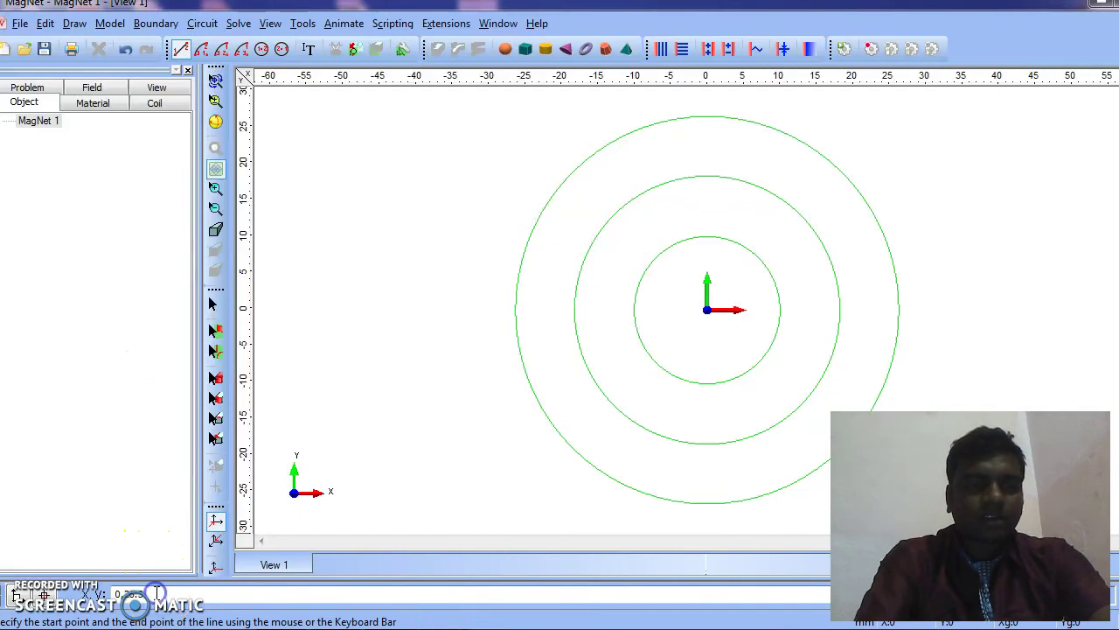
key("BackSpace")
key("BackSpace")
key("BackSpace")
key("BackSpace")
type("0")
double_click(160, 593)
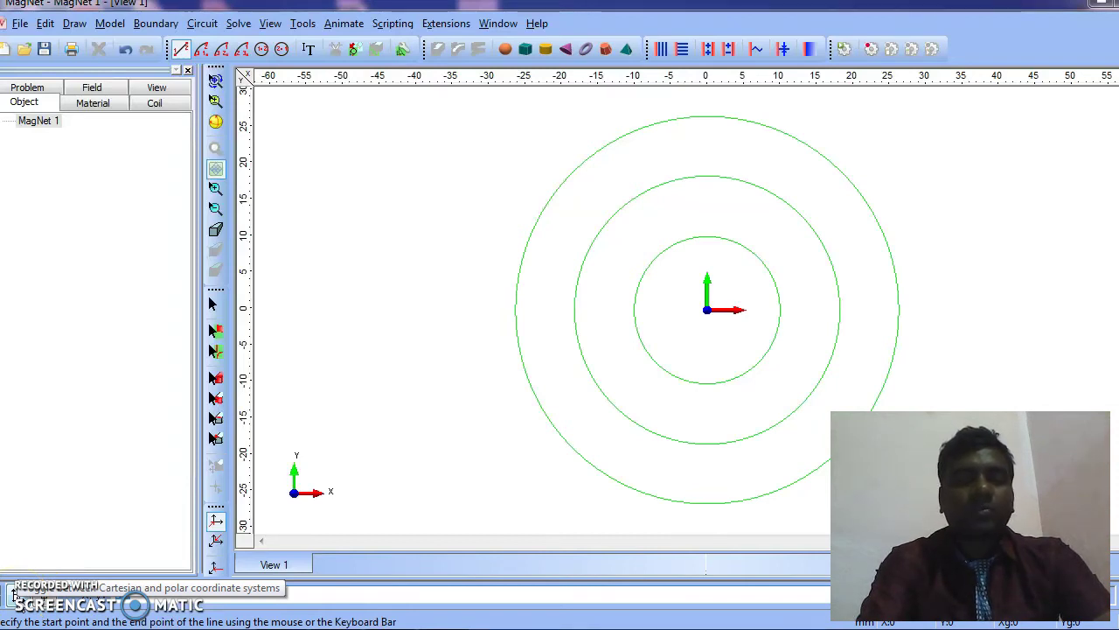
left_click(14, 595)
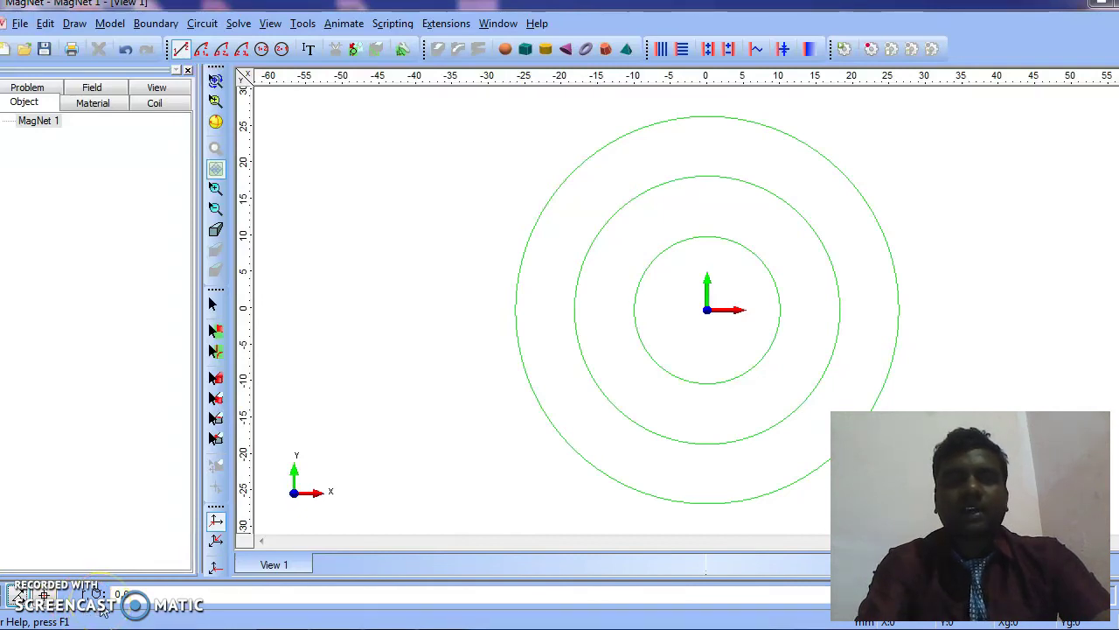
left_click(148, 594)
key("Return")
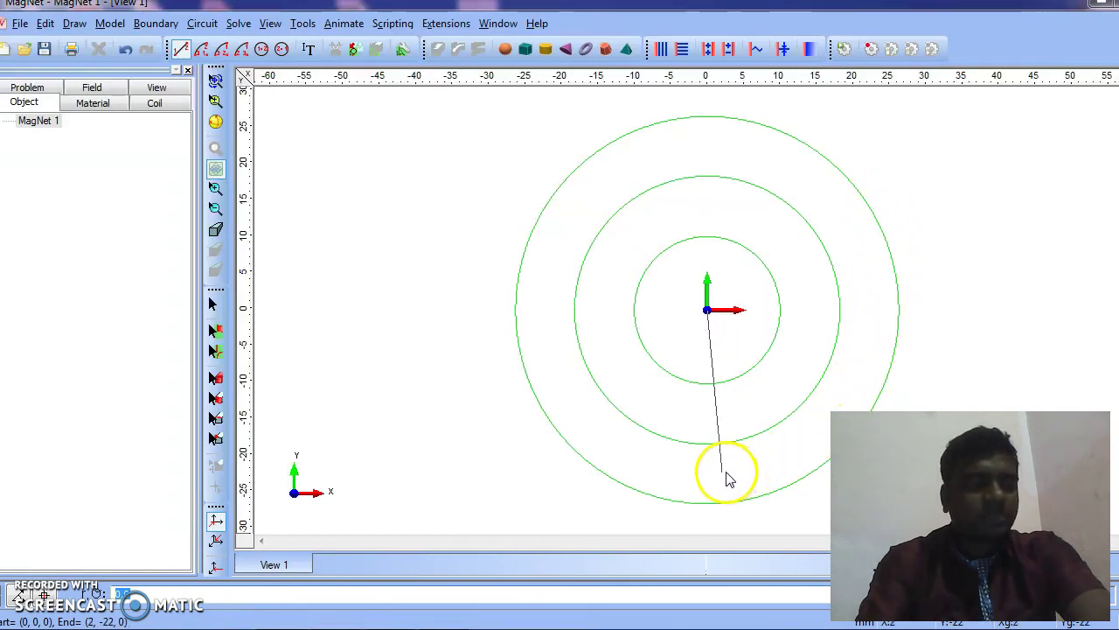
Complete the line with its end point at polar coordinates 26.3,15.4 and end the line chain.
left_click(161, 594)
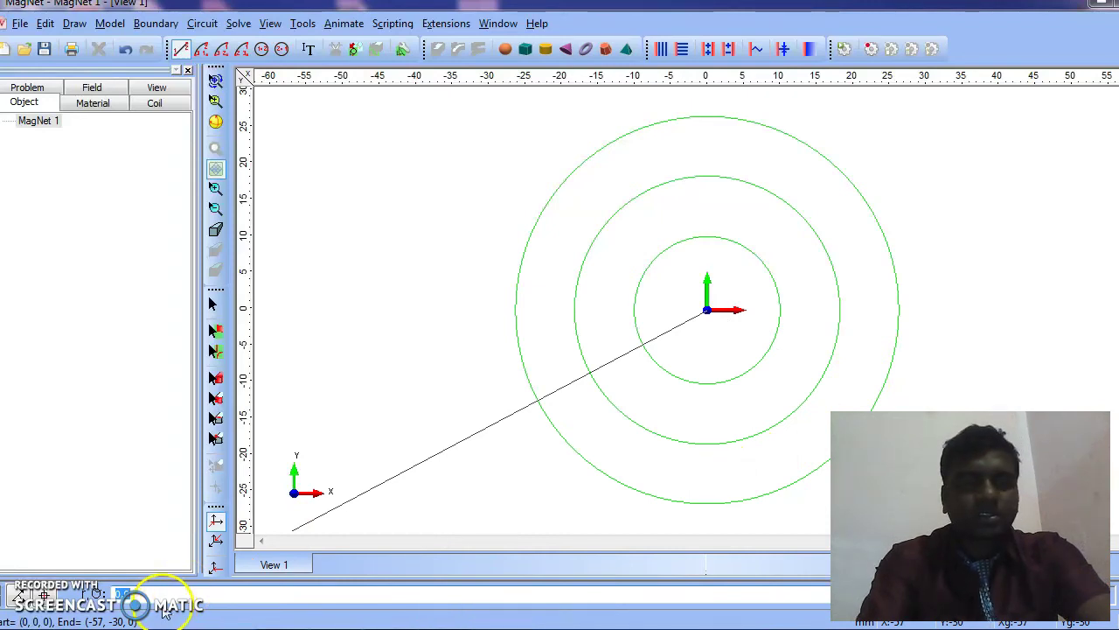
type("2")
key("BackSpace")
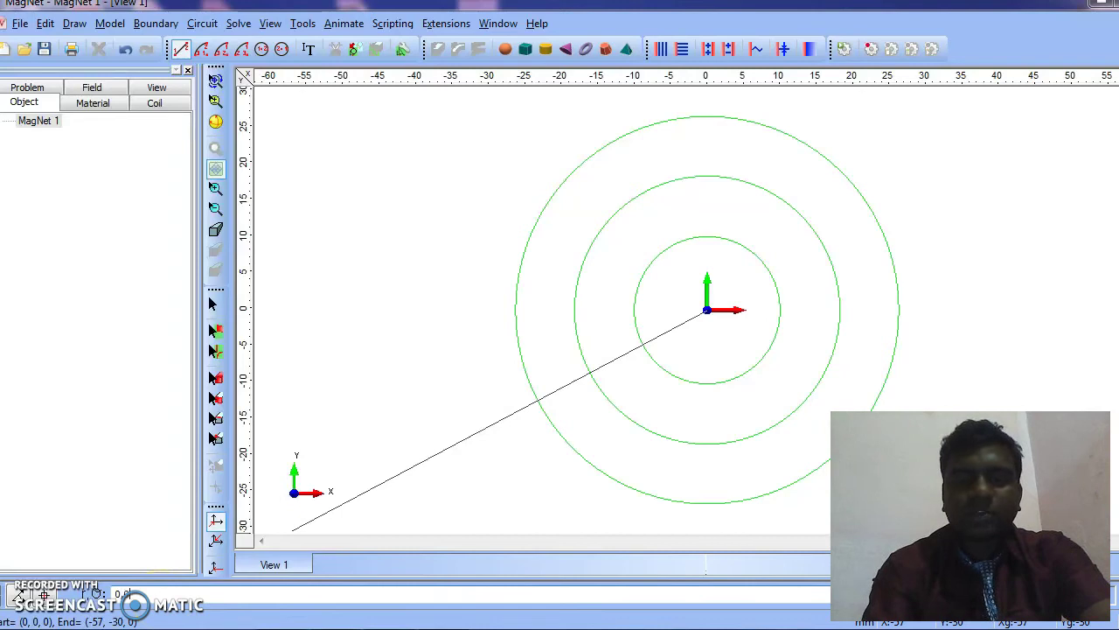
key("Return")
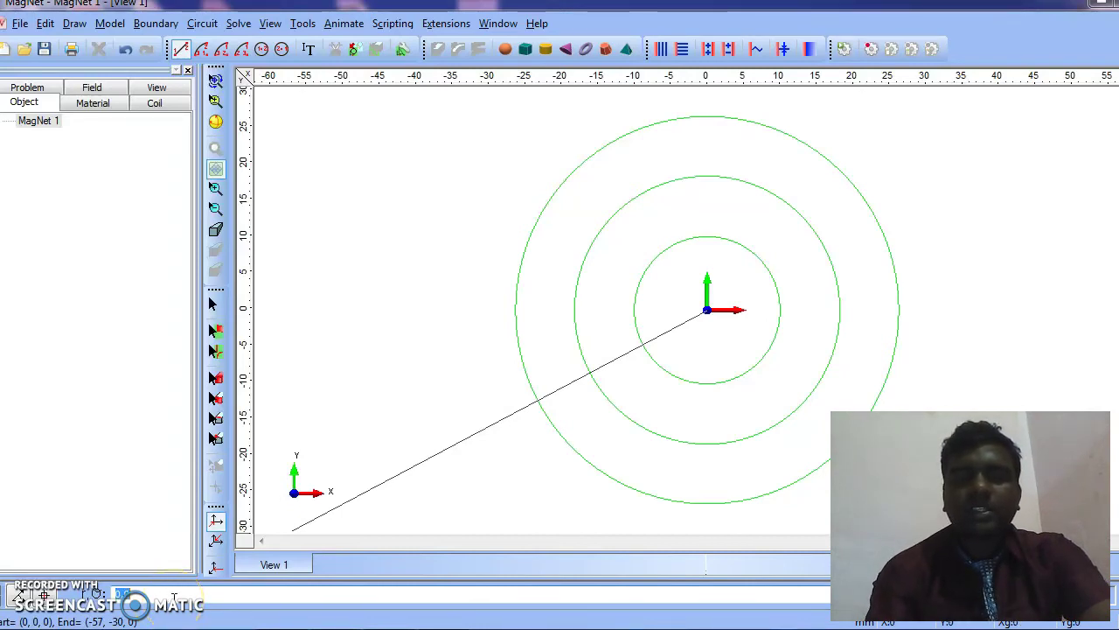
type("26")
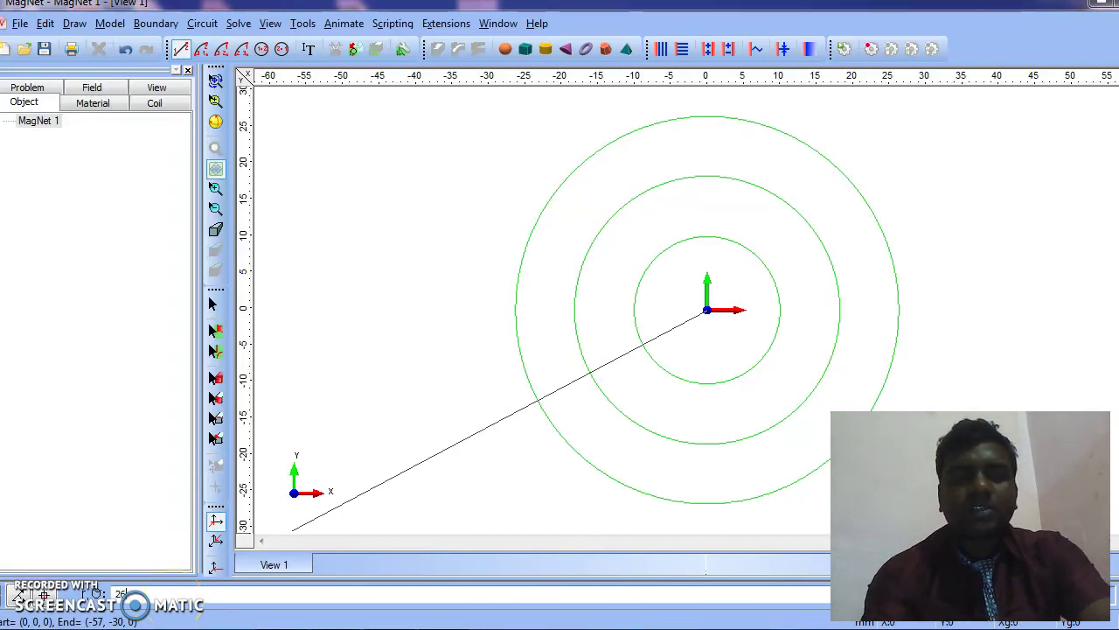
type(".3,15.4")
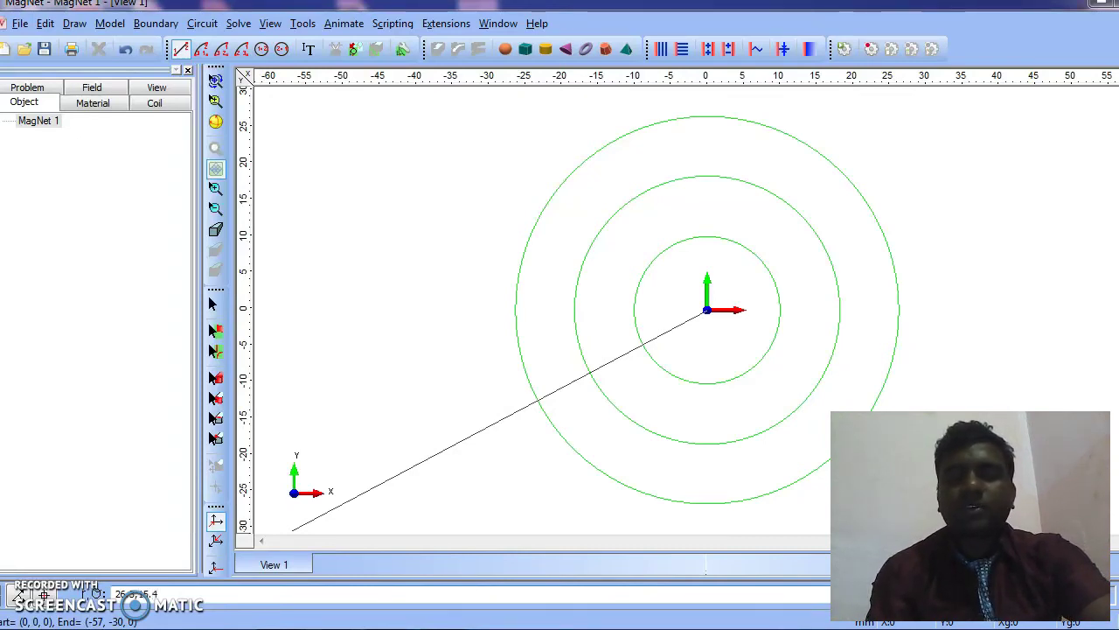
left_click(174, 597)
key("Return")
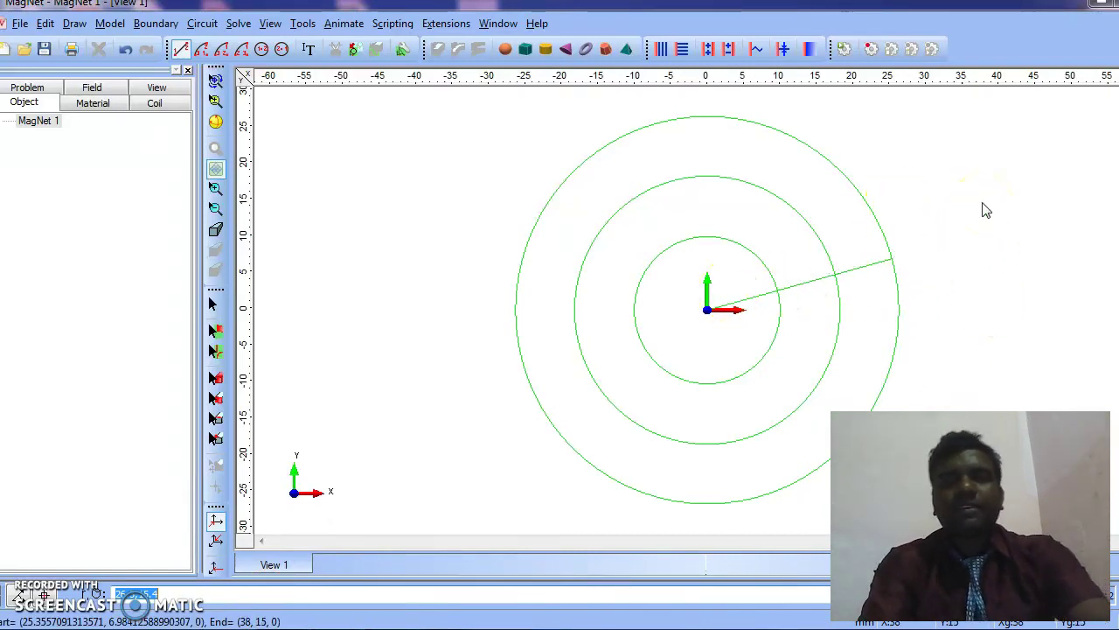
key("Escape")
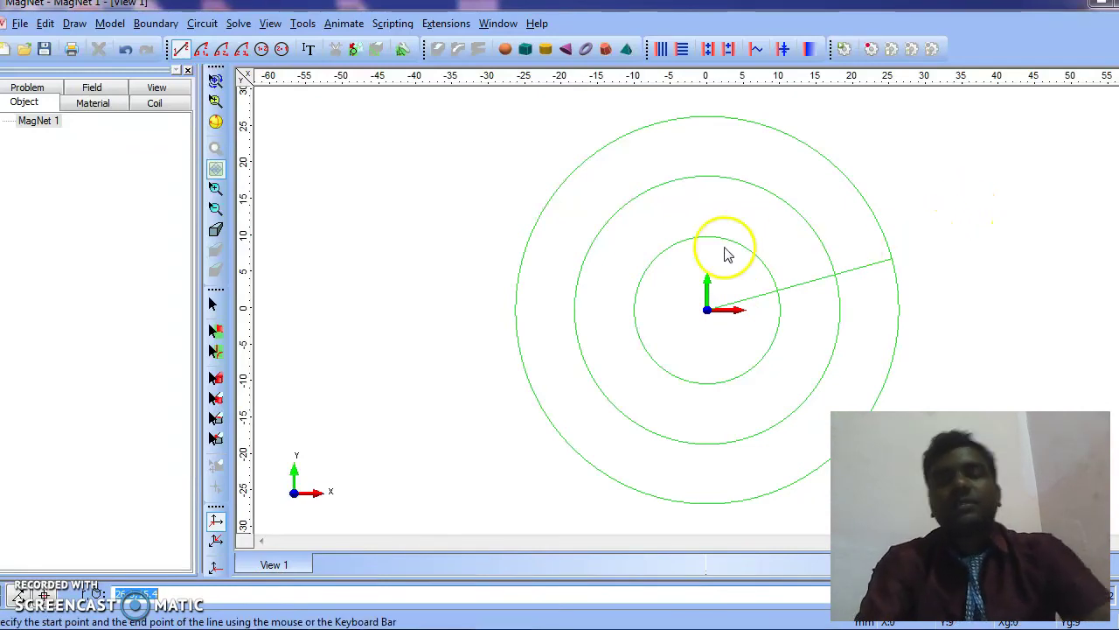
Select the radial construction line and split it at its intersections with the circles.
left_click(213, 352)
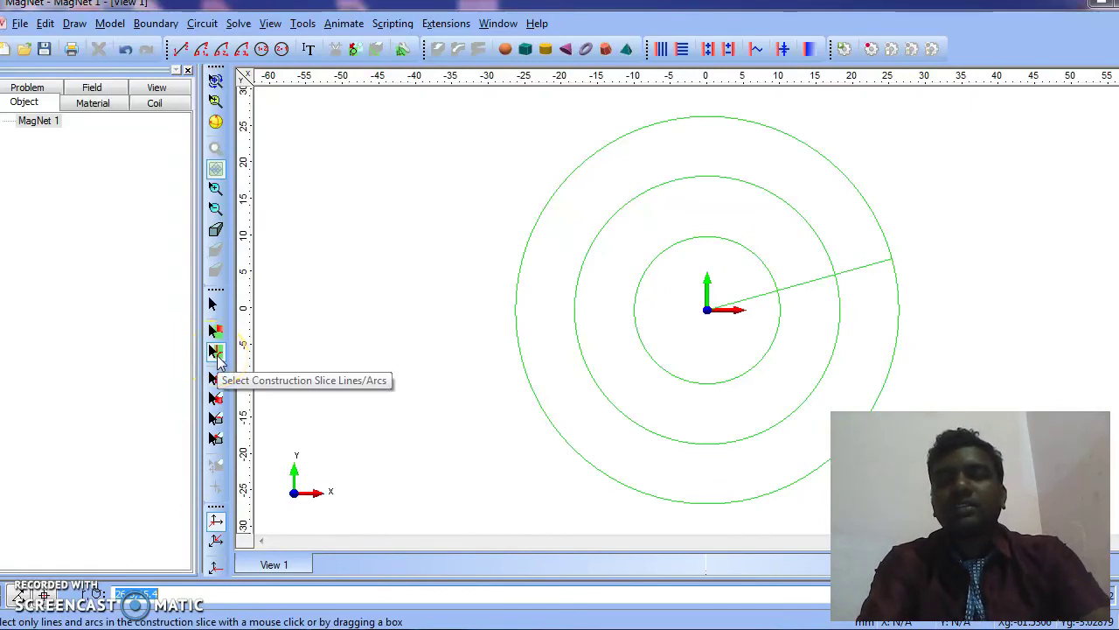
left_click(807, 281)
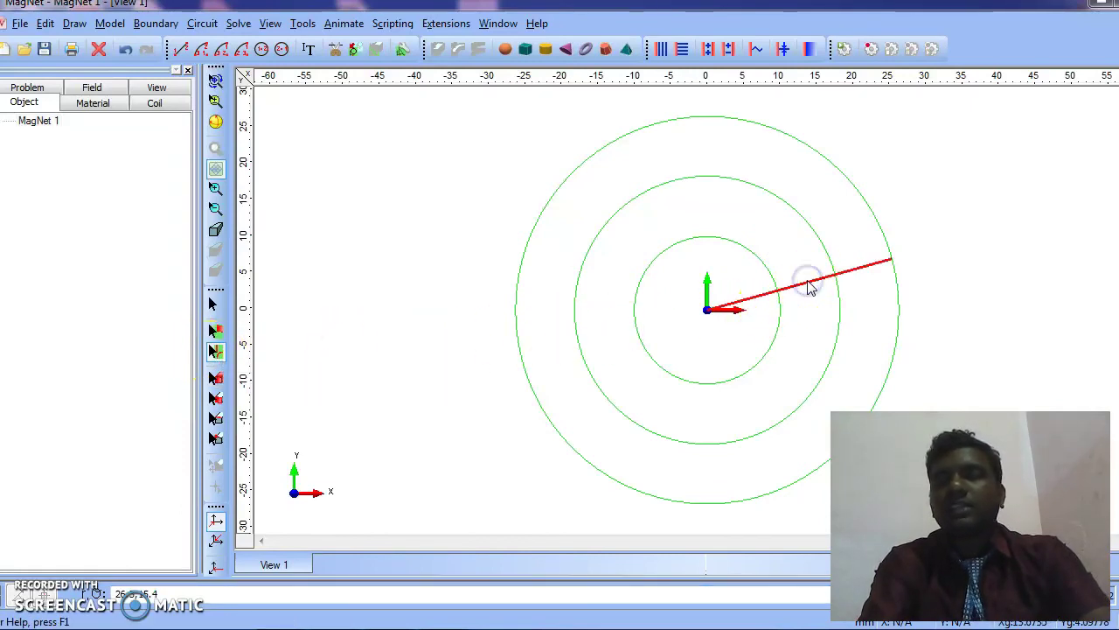
left_click(337, 50)
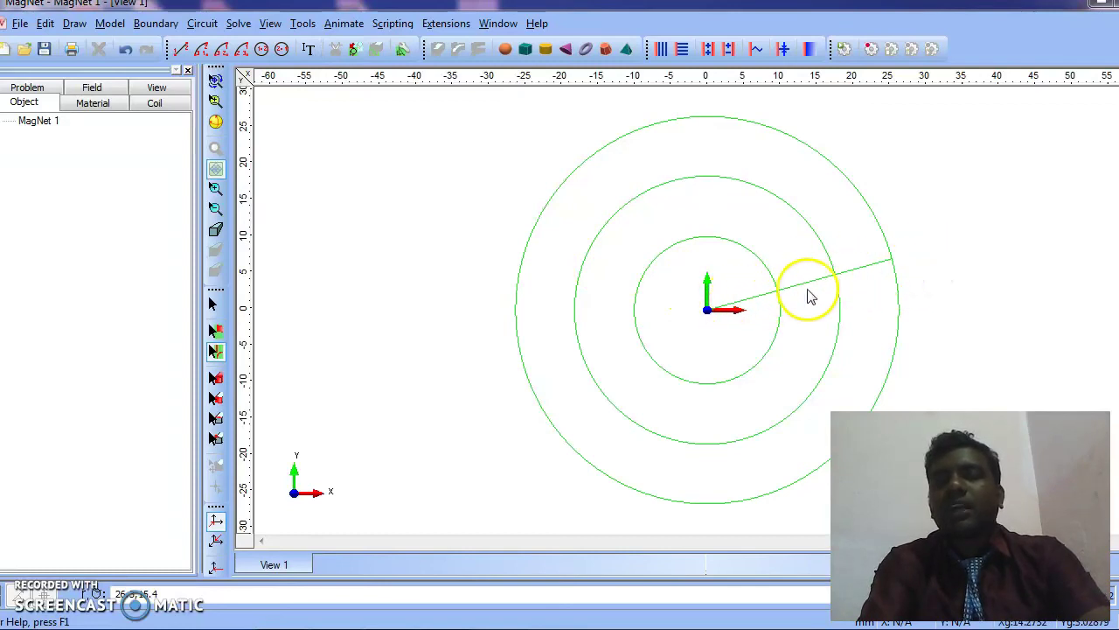
Delete the radial line's two segments inside the middle circle, keeping the segment between the middle and outer circles.
left_click(749, 297)
left_click(798, 284)
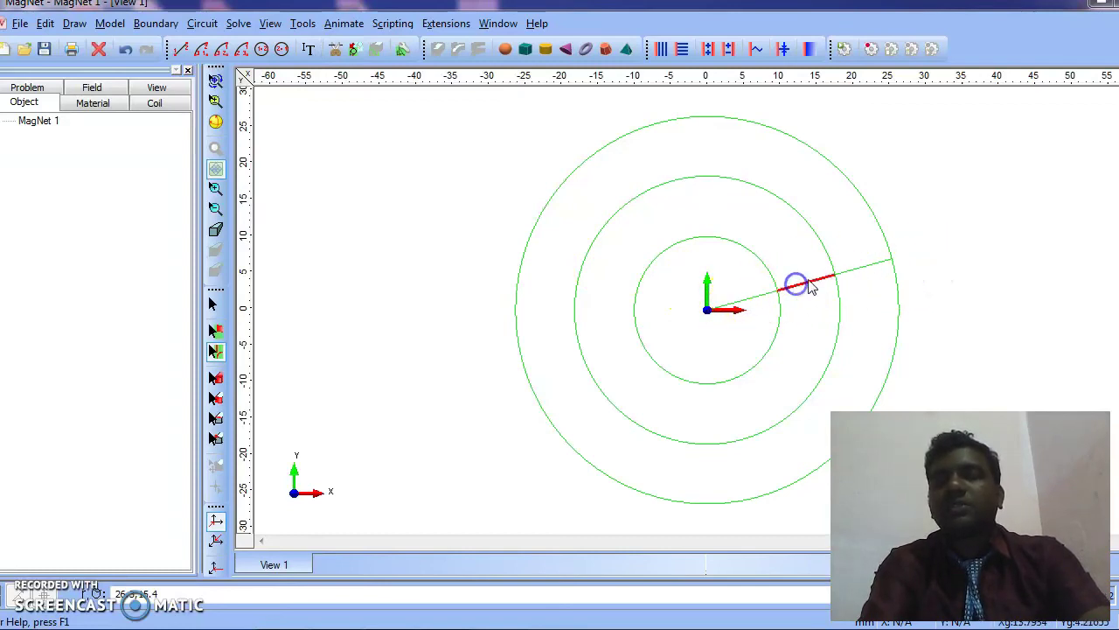
left_click(866, 278)
left_click(804, 279)
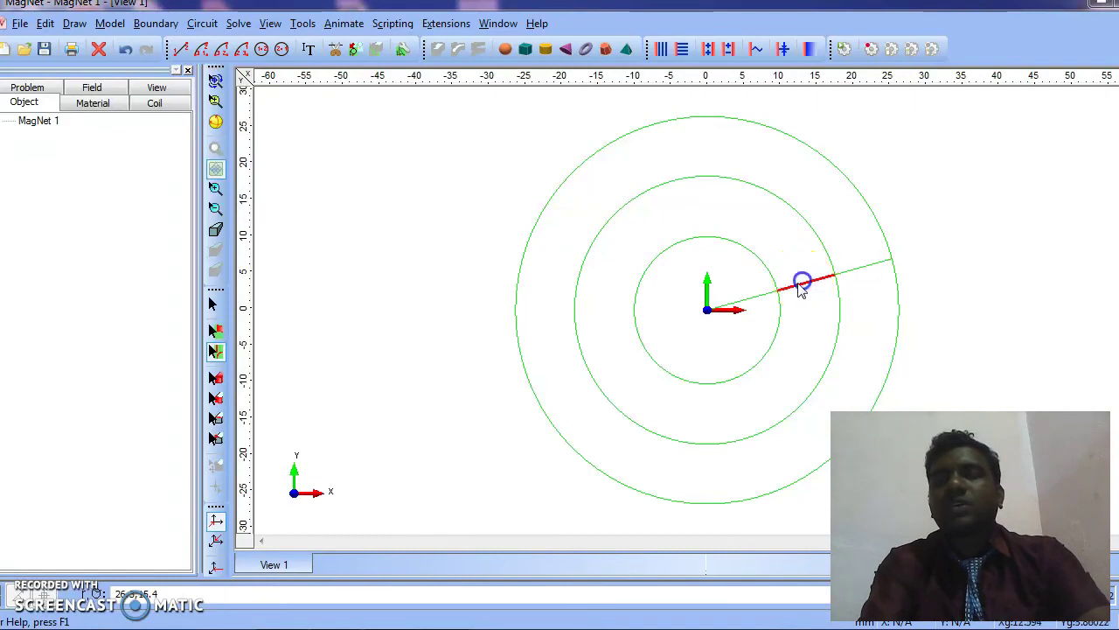
left_click(746, 299)
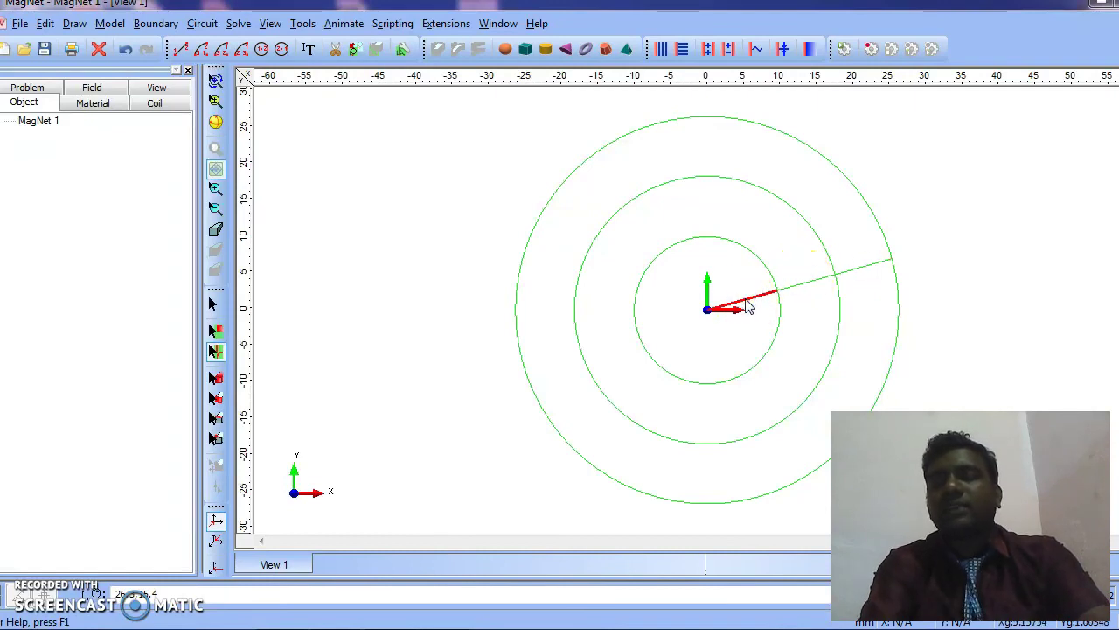
key("Delete")
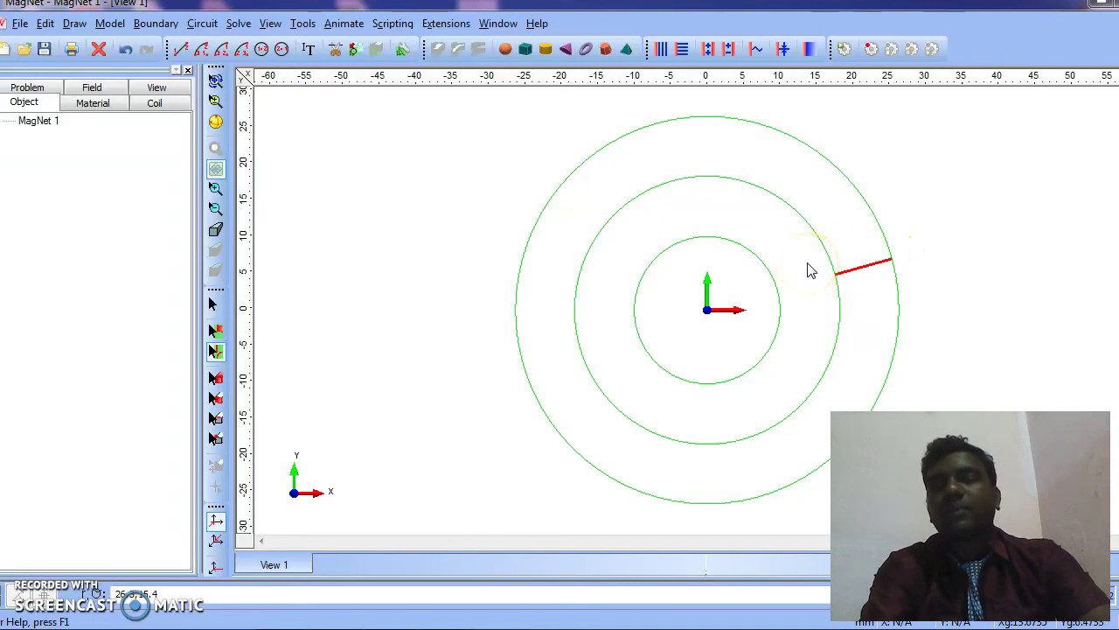
Copy the end point coordinates from the remaining radial segment's properties and close them.
right_click(886, 266)
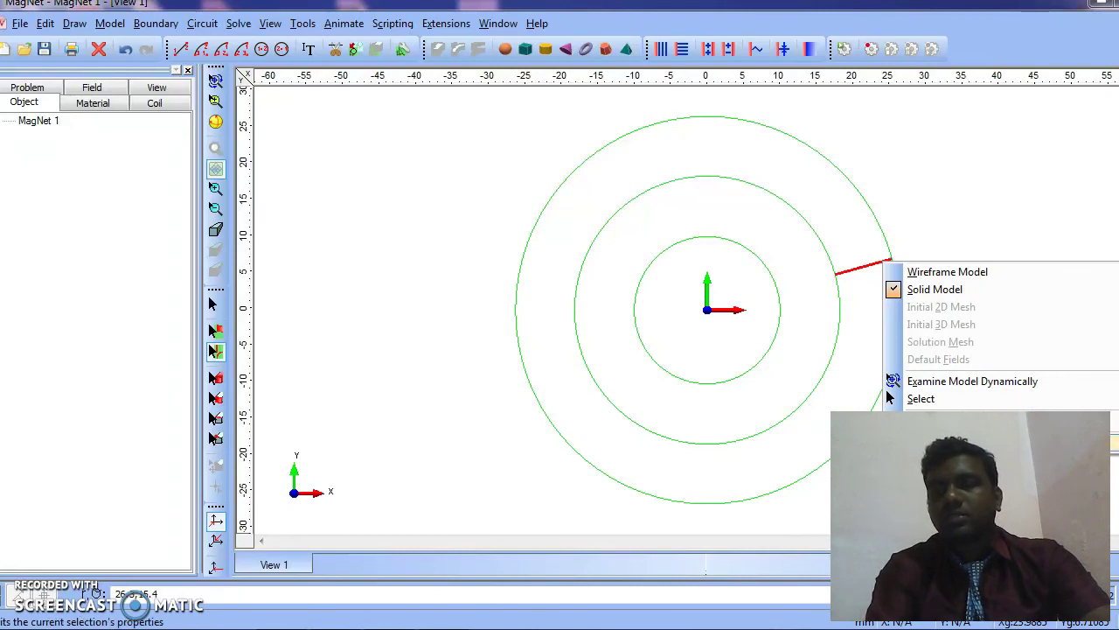
left_click(932, 442)
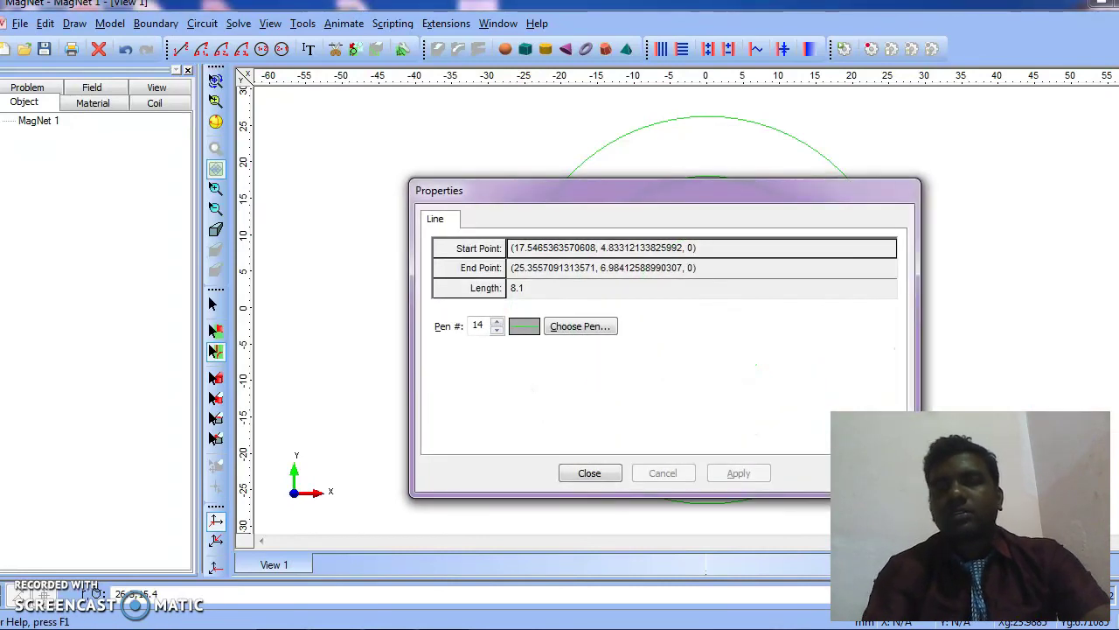
left_click(701, 268)
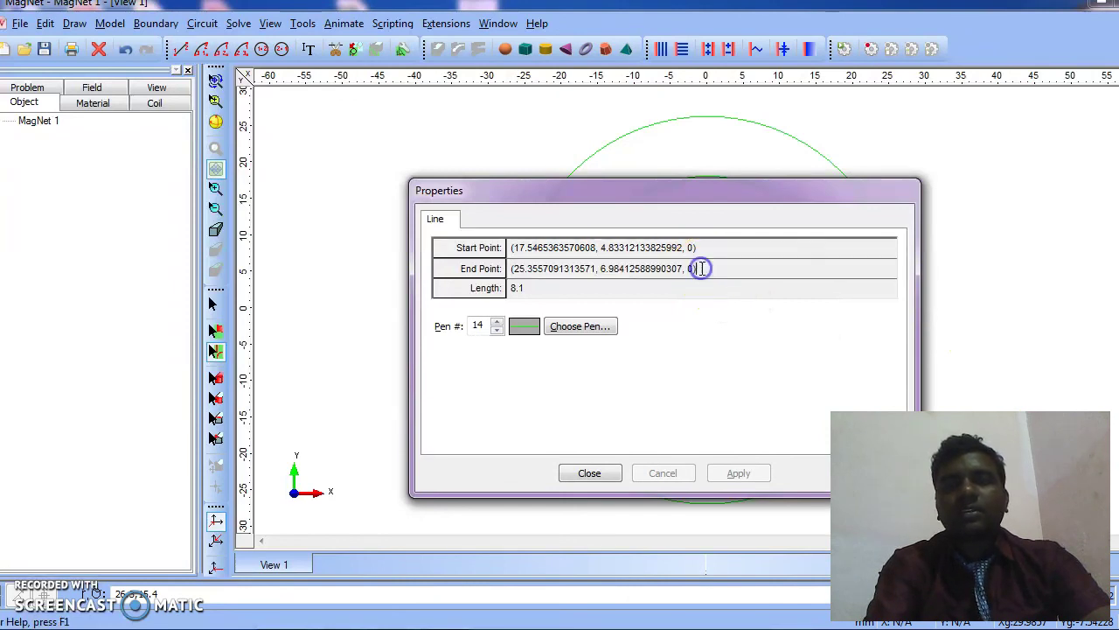
left_click_drag(701, 269, 492, 267)
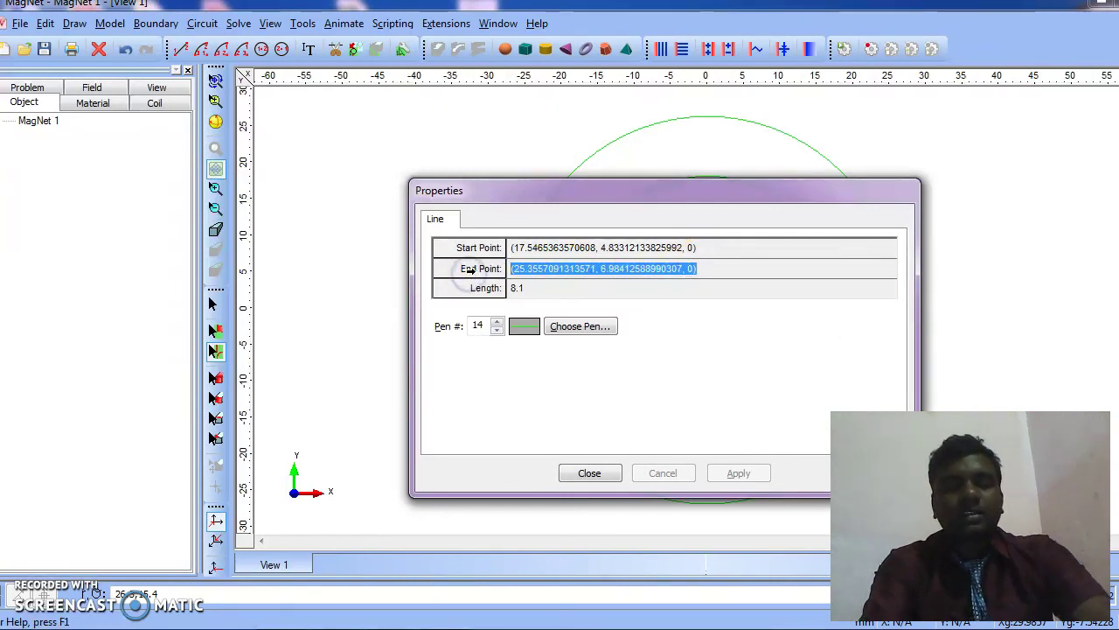
left_click(590, 473)
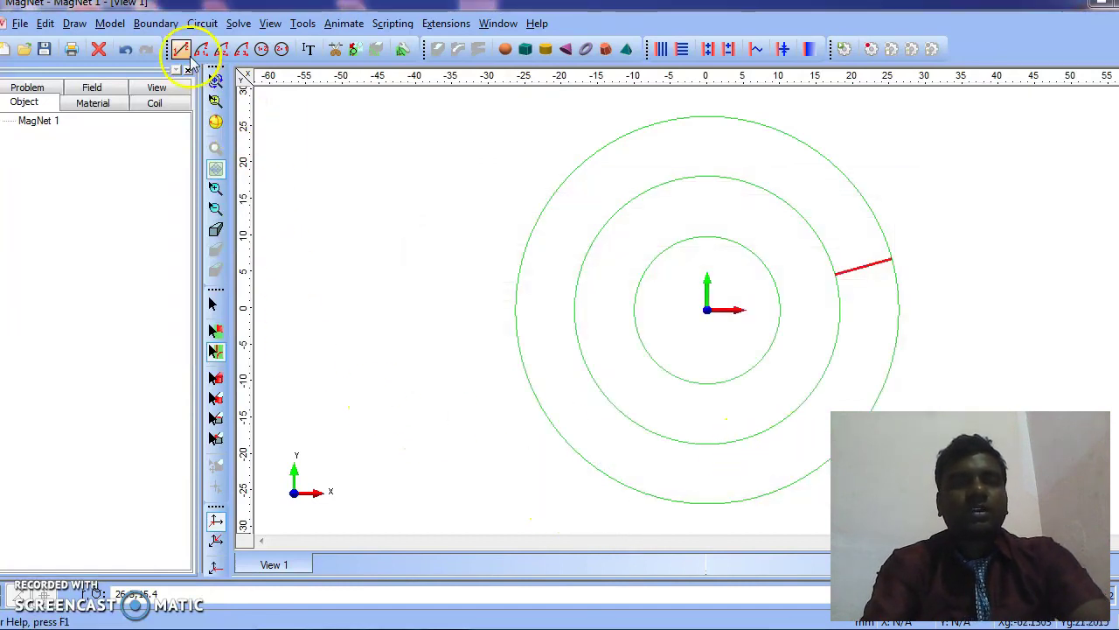
Start a line at the copied Cartesian point (25.3557091313571, 6.98412588990307) and switch coordinate entry to polar.
left_click(181, 48)
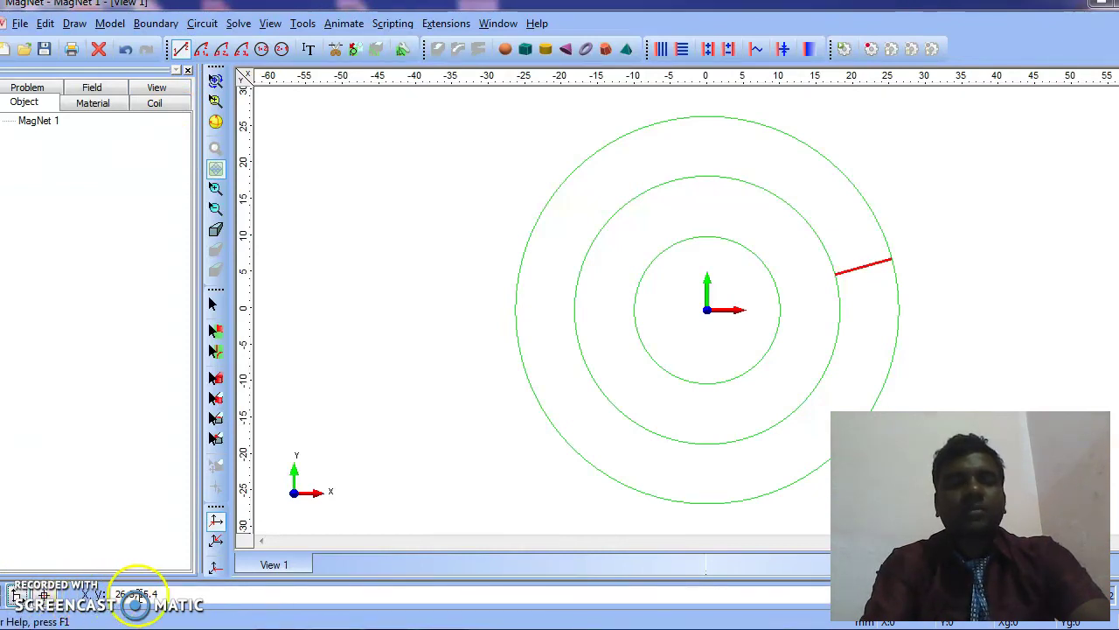
double_click(169, 593)
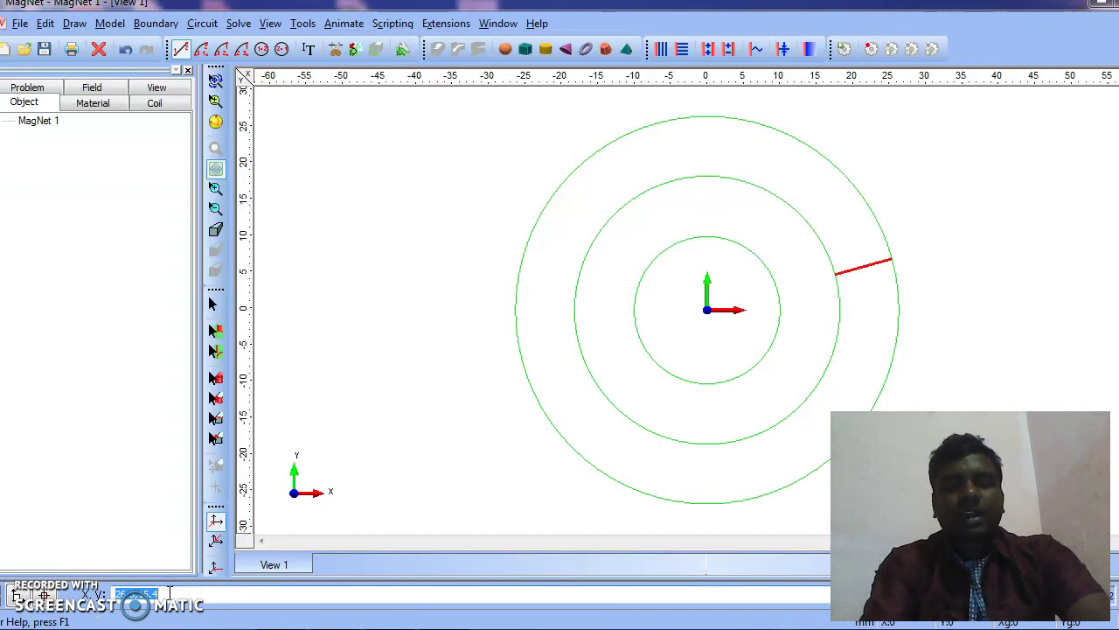
type("(25.5557091313571, 6.98412588990307, 0)")
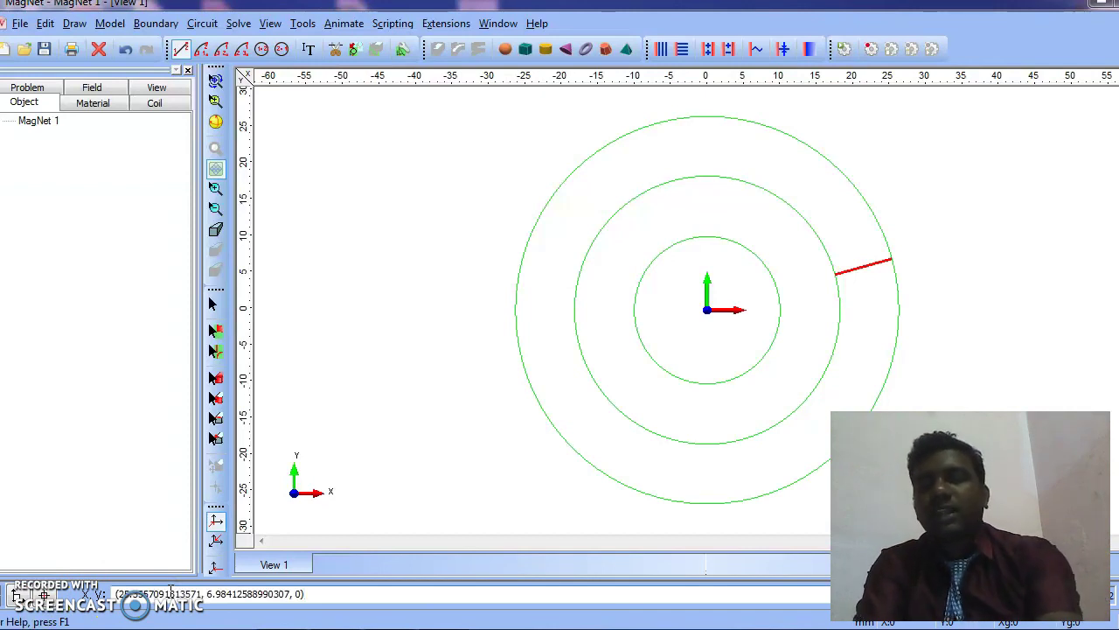
key("Return")
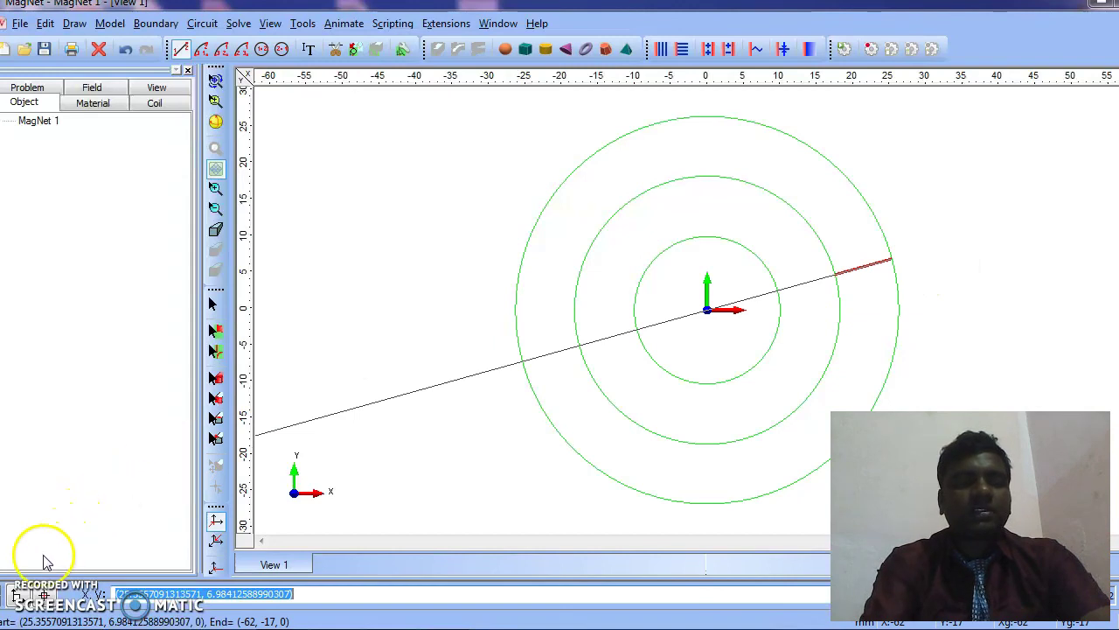
left_click(16, 598)
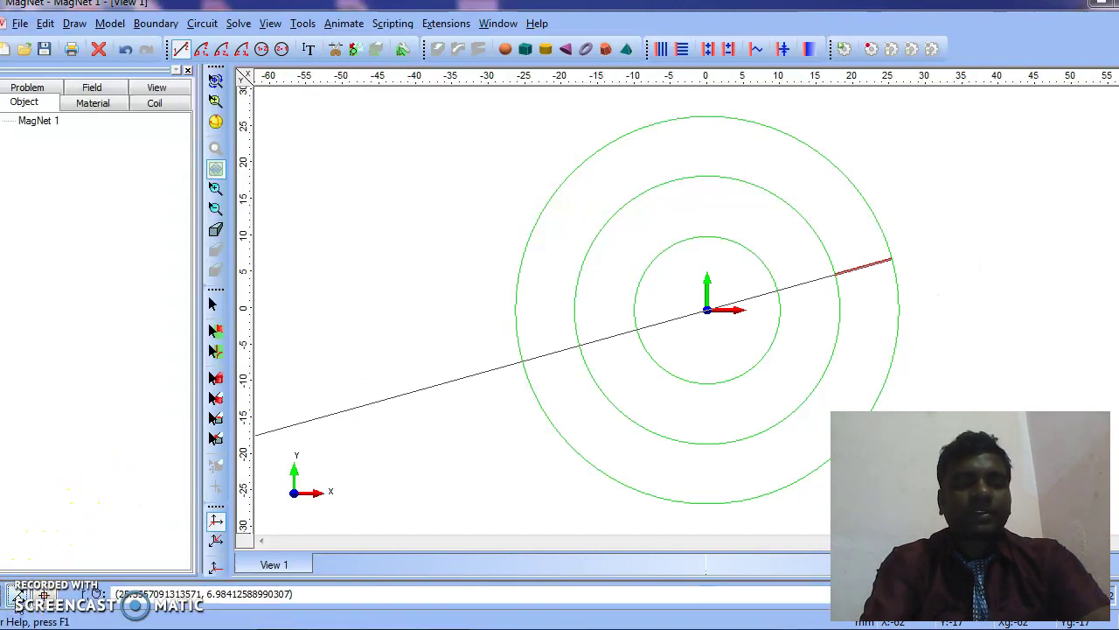